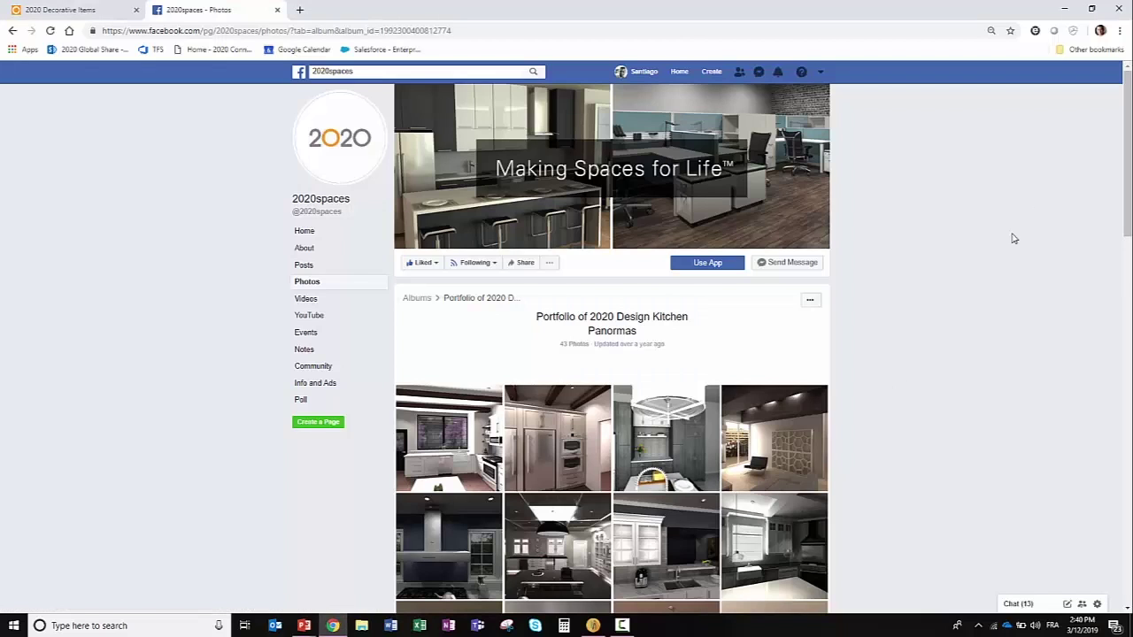
Scroll the 2020spaces album and open the red-cabinet kitchen panorama
scroll(858, 338, down, 3)
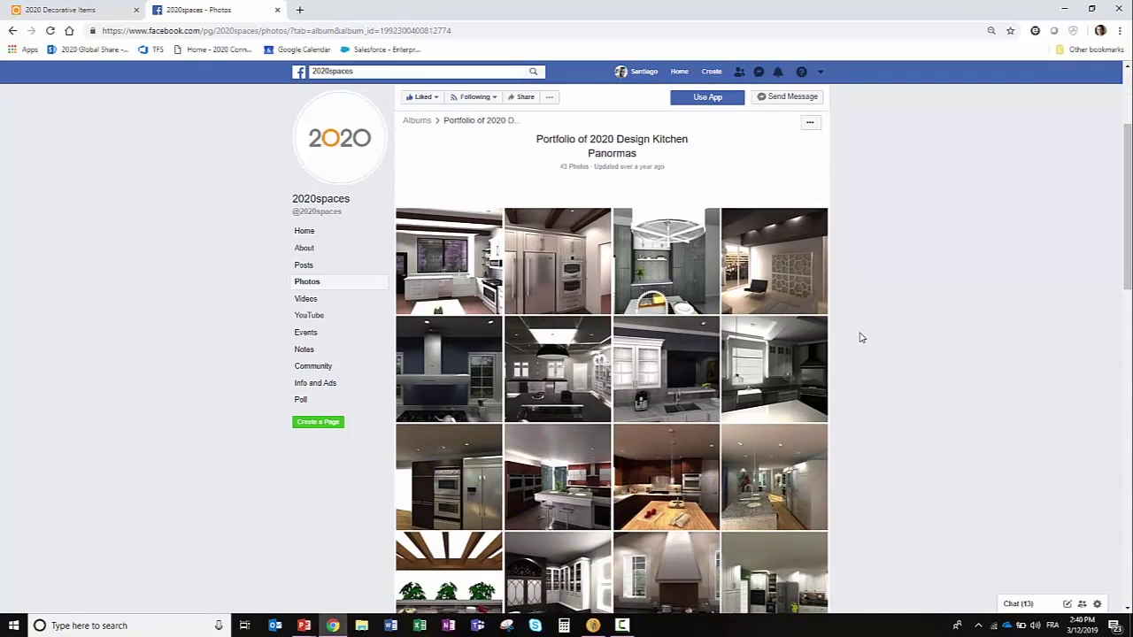
scroll(926, 344, down, 3)
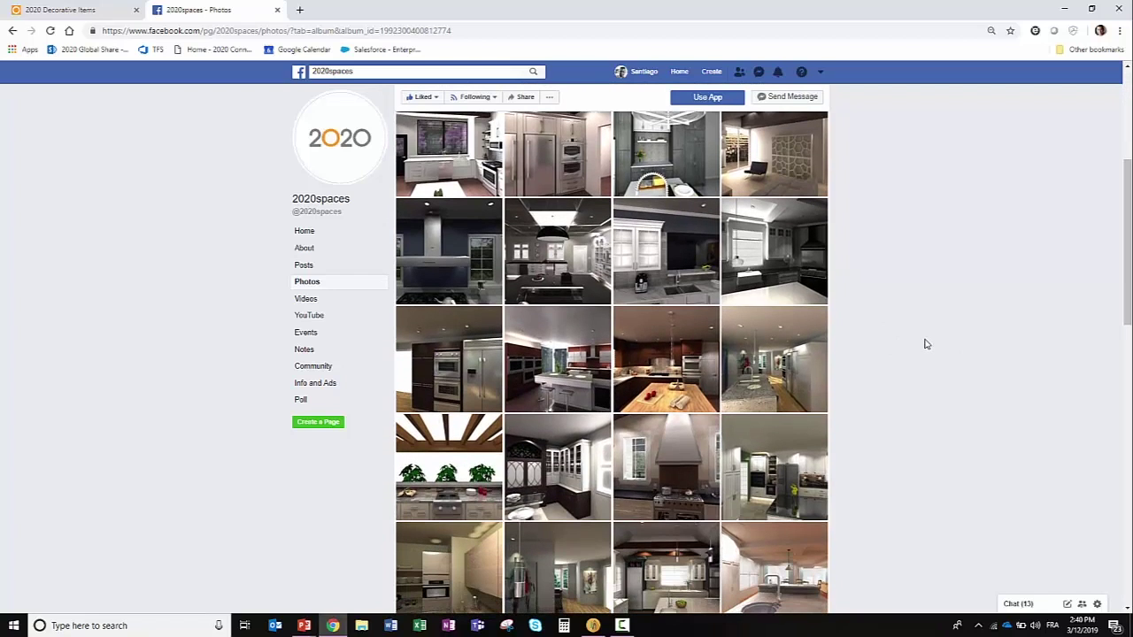
scroll(926, 344, down, 1)
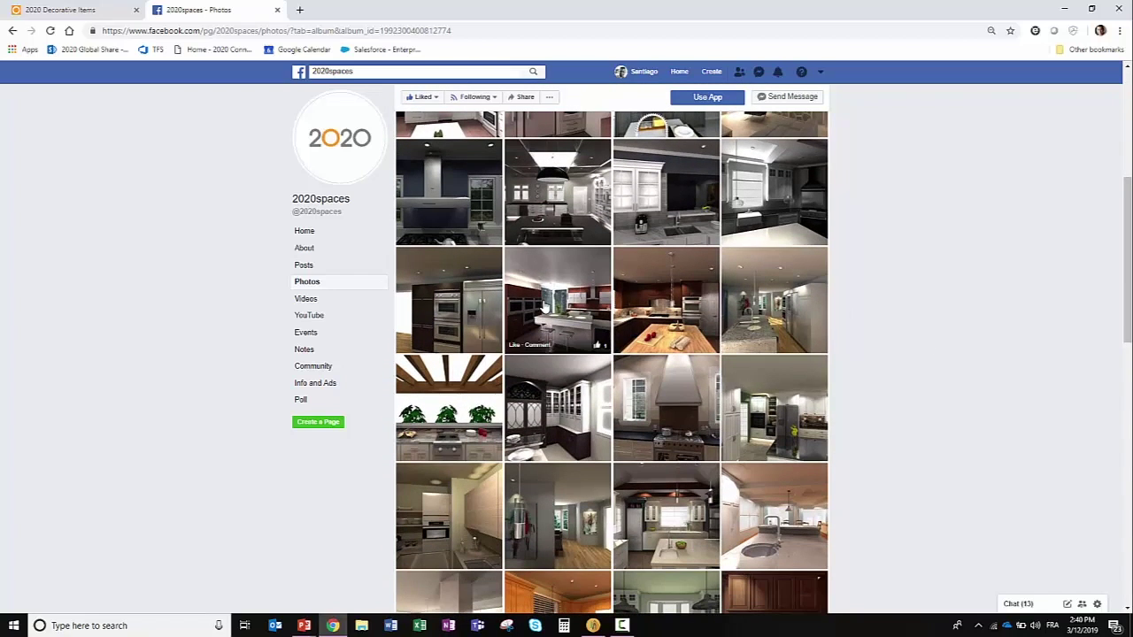
click(554, 300)
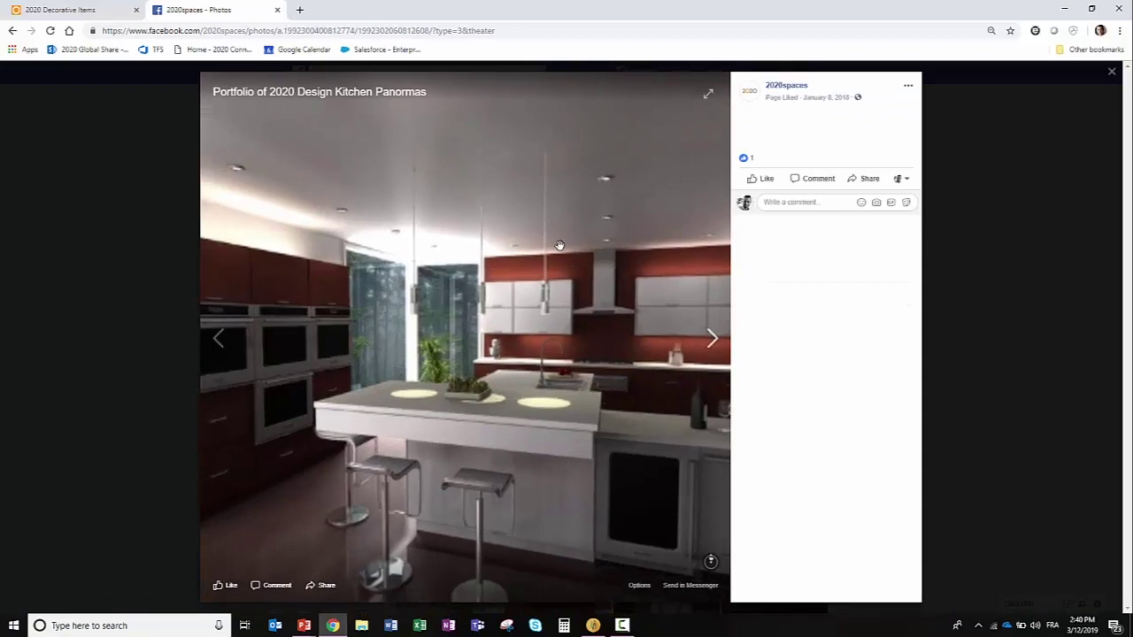
Rotate the panorama to face the fridge, like it, and switch to the PowerPoint slideshow
drag(587, 232, 482, 232)
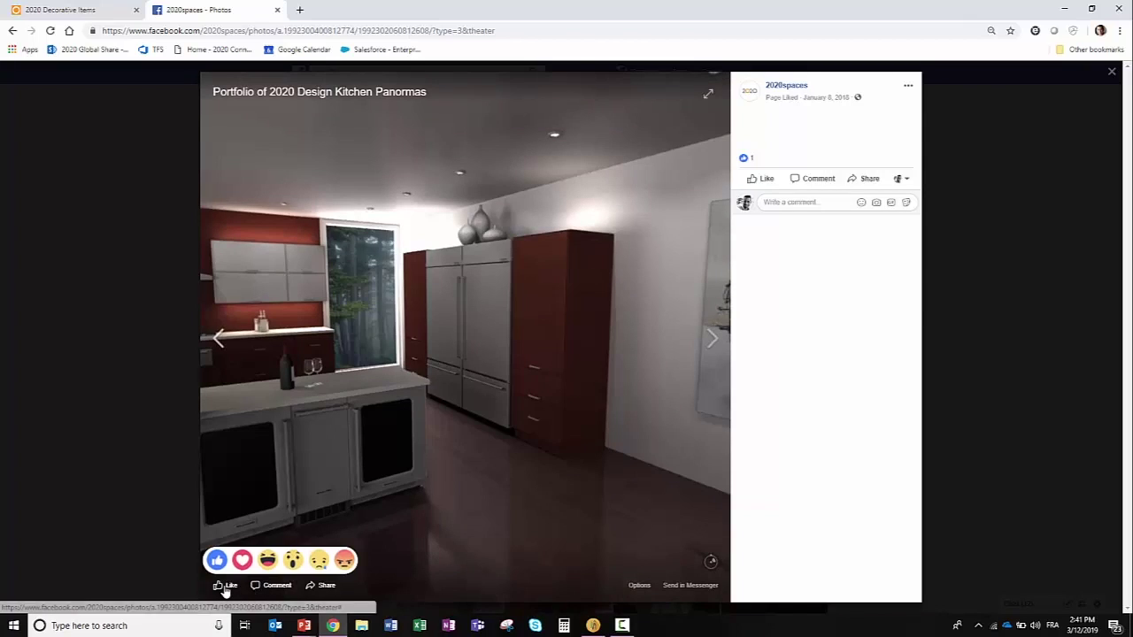
click(226, 587)
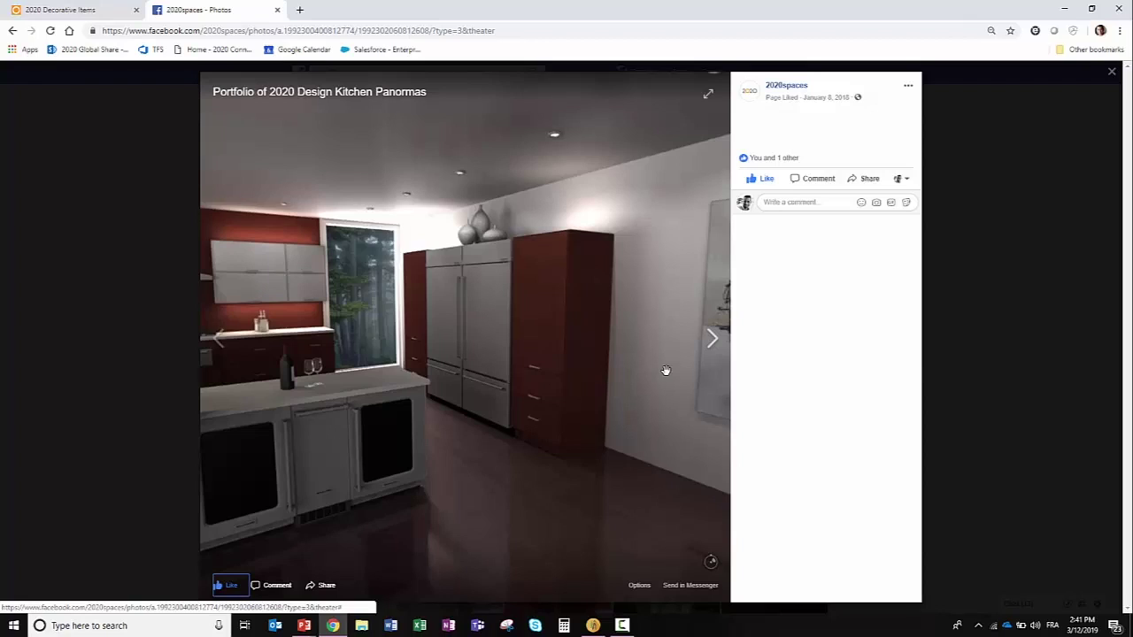
key(alt+Tab)
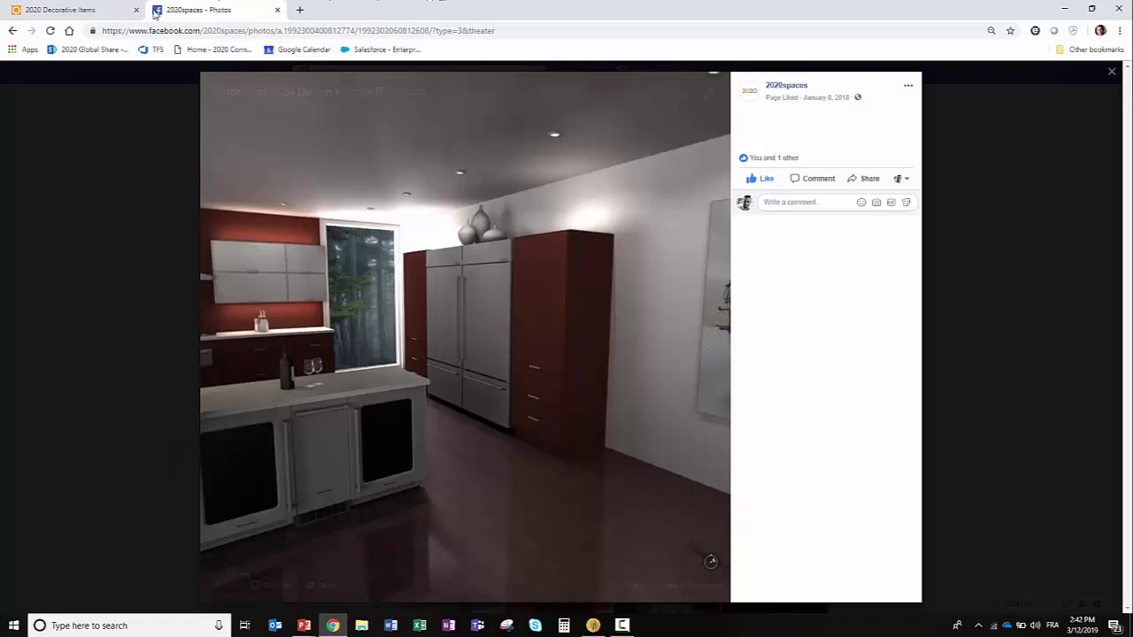
click(83, 9)
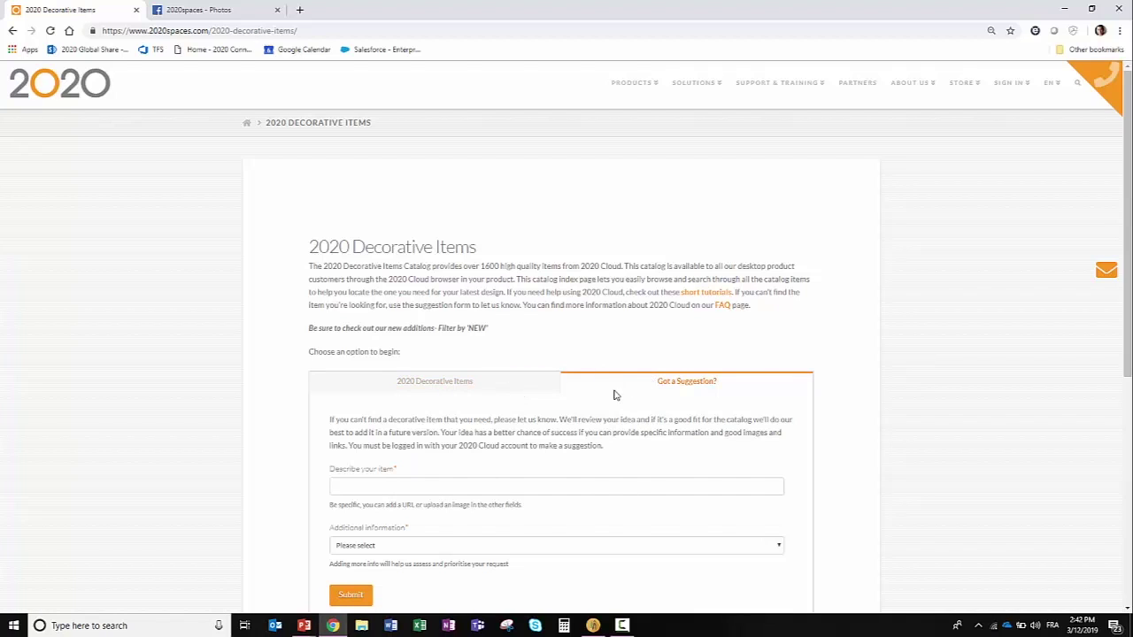
click(501, 390)
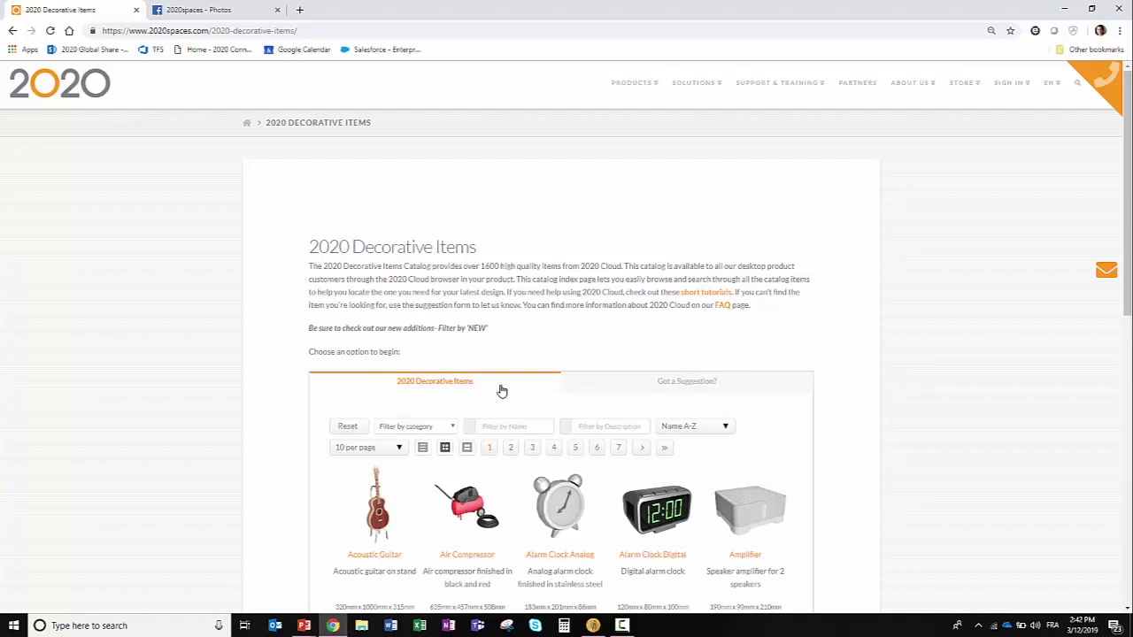
scroll(501, 390, down, 2)
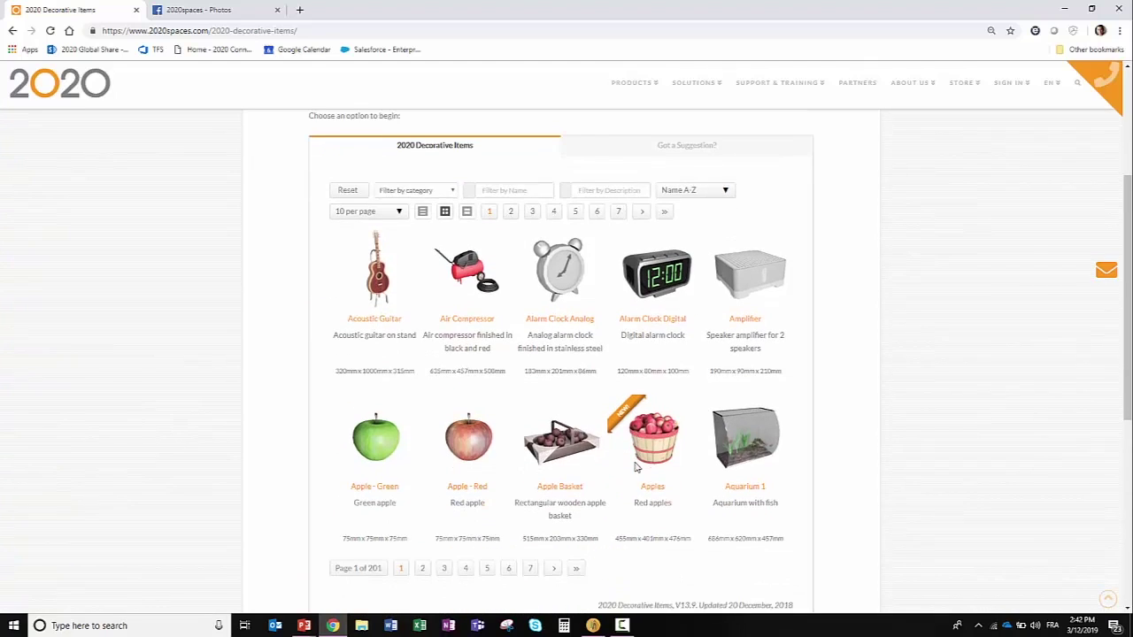
scroll(635, 466, up, 1)
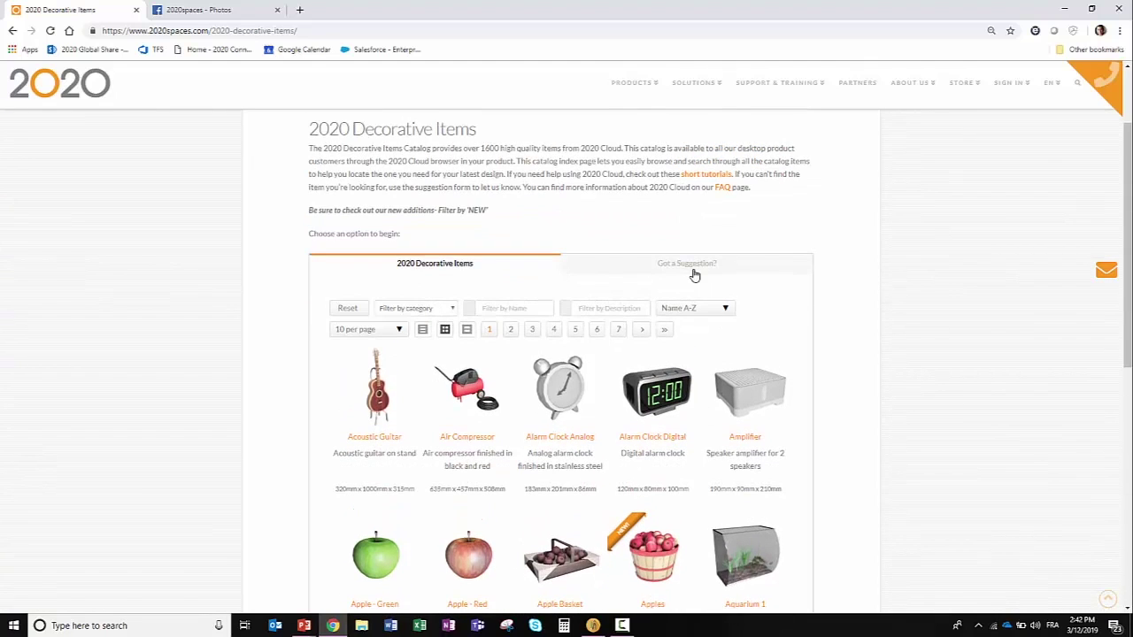
click(693, 267)
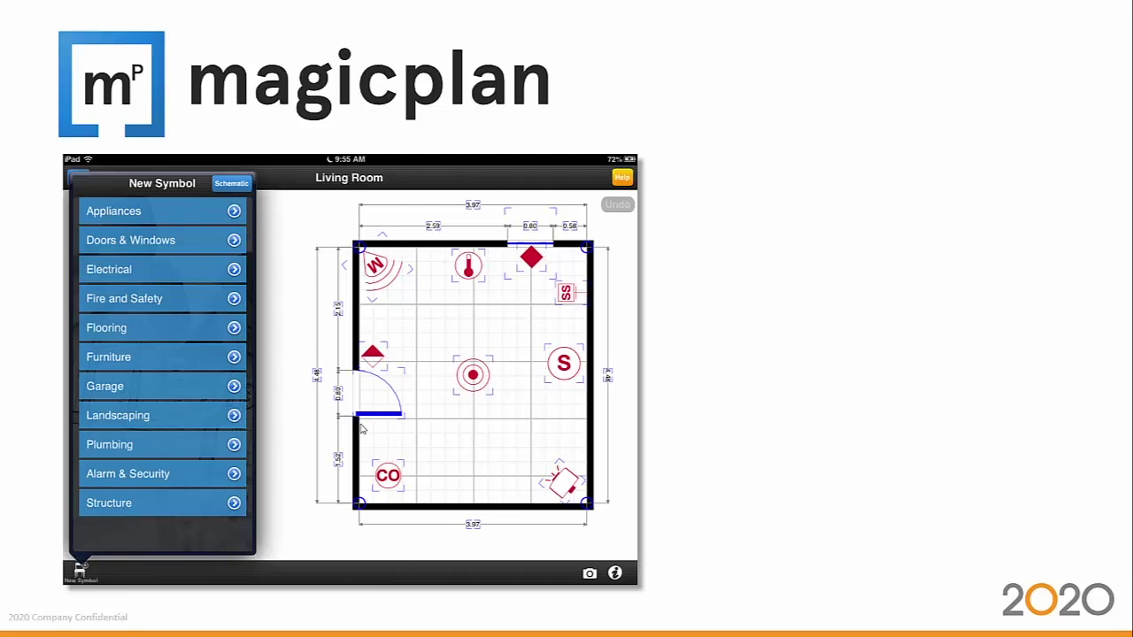
Advance the magicplan slide animation to reveal the plumbing symbols
click(951, 488)
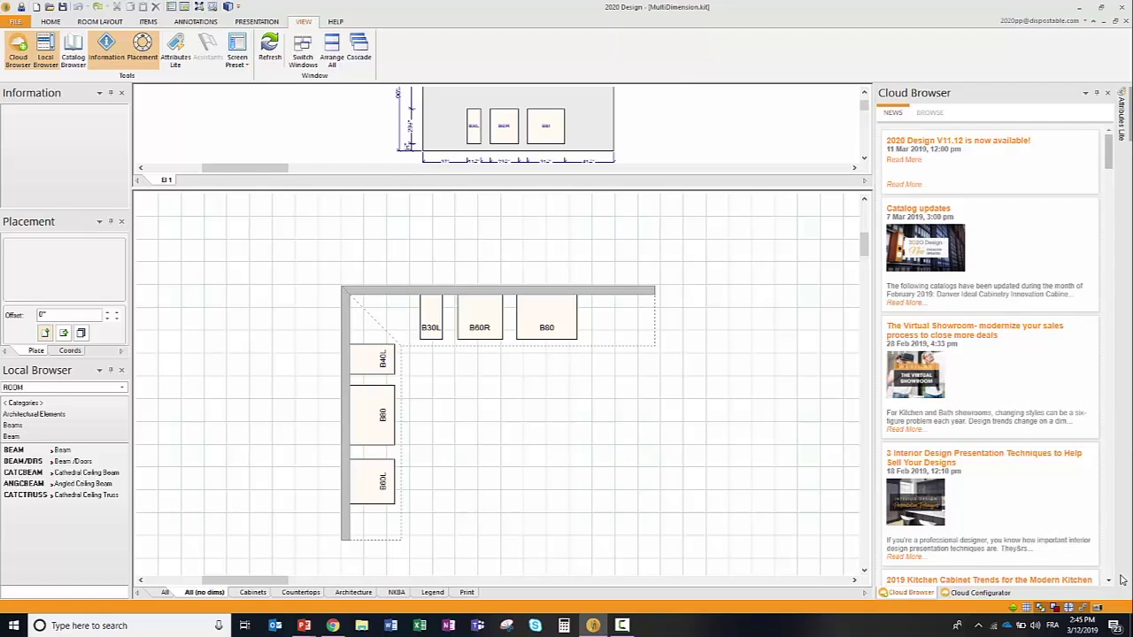
right_click(711, 247)
click(734, 250)
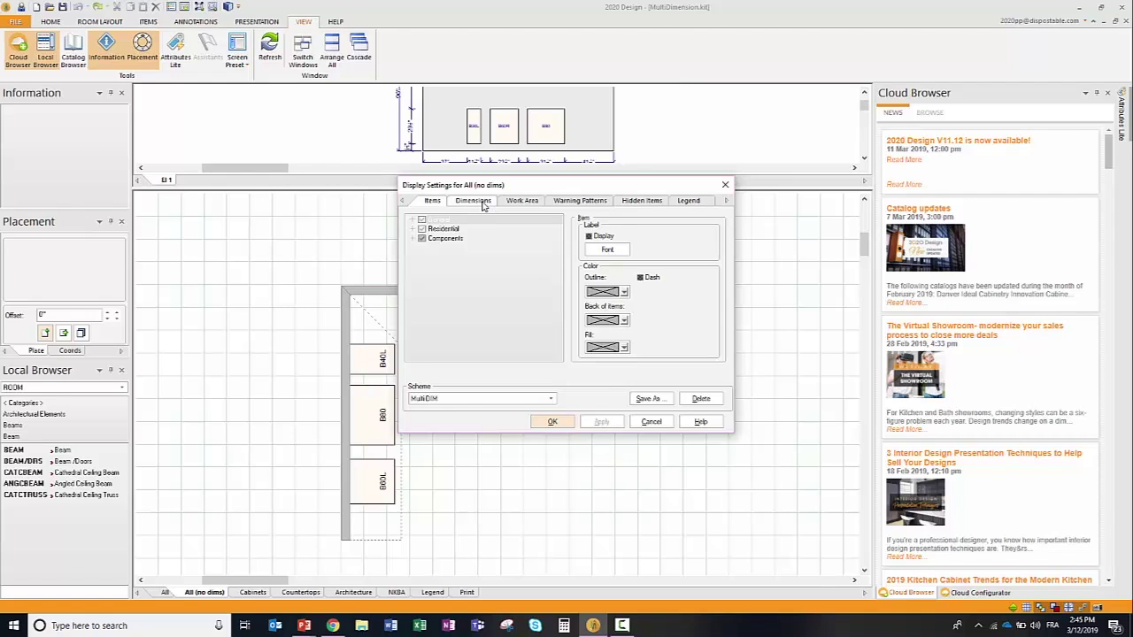
click(475, 201)
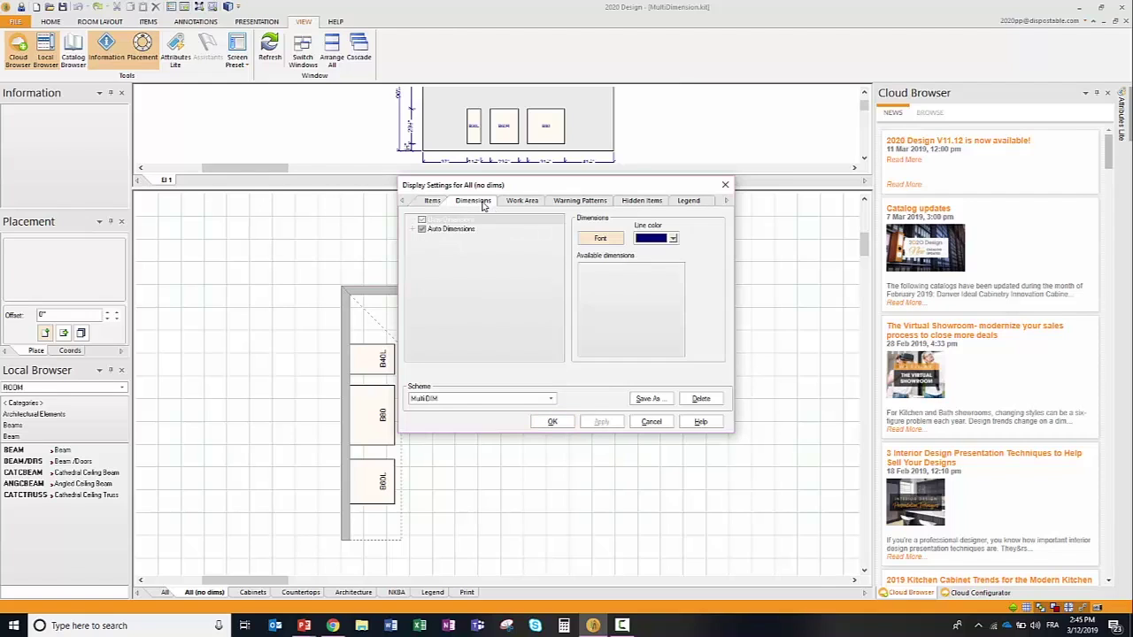
click(414, 230)
click(425, 240)
click(427, 285)
scroll(433, 327, down, 1)
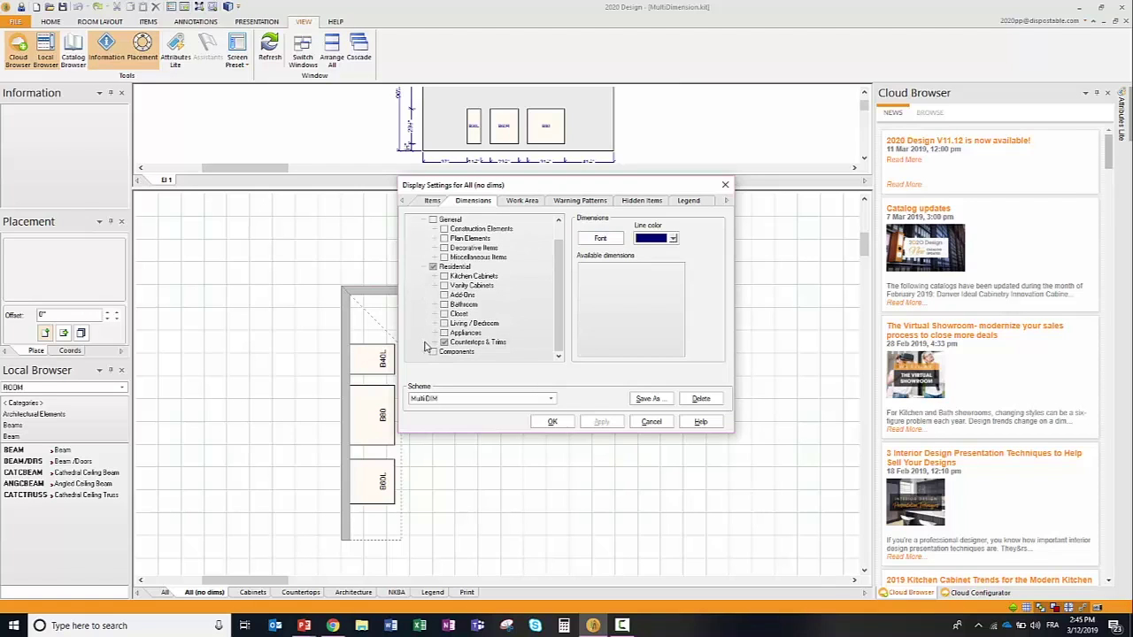
click(431, 351)
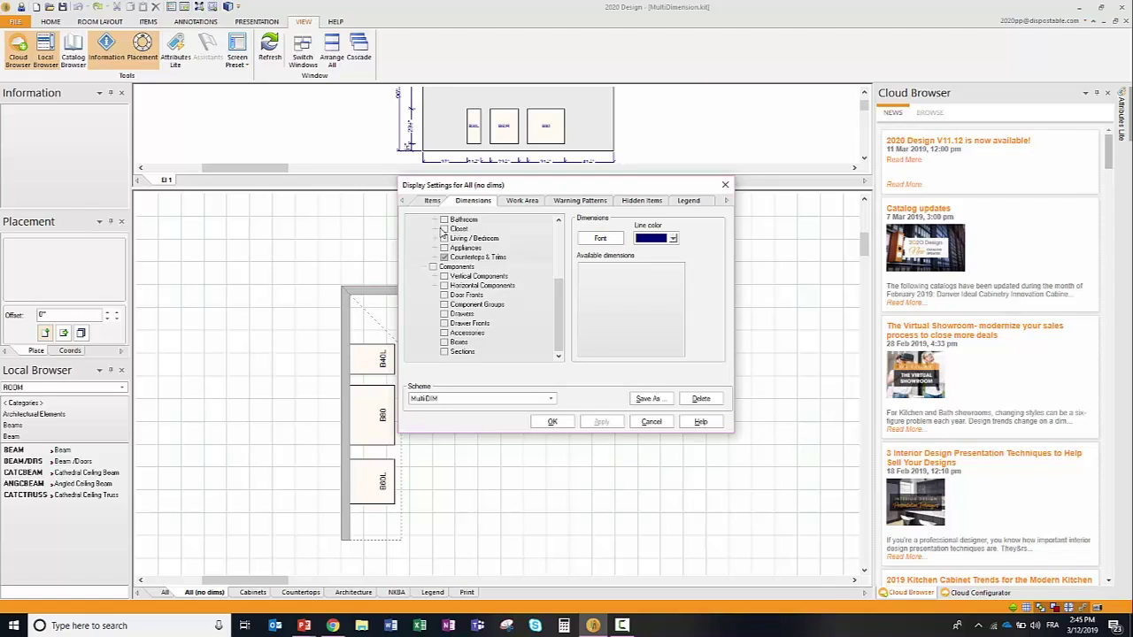
scroll(436, 232, up, 5)
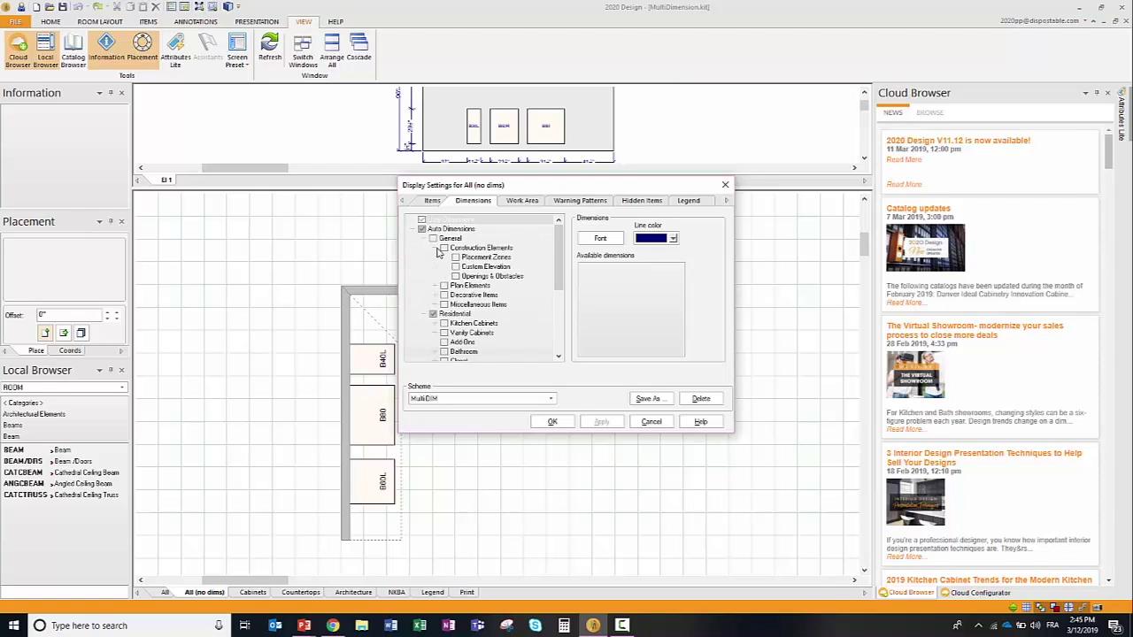
click(652, 422)
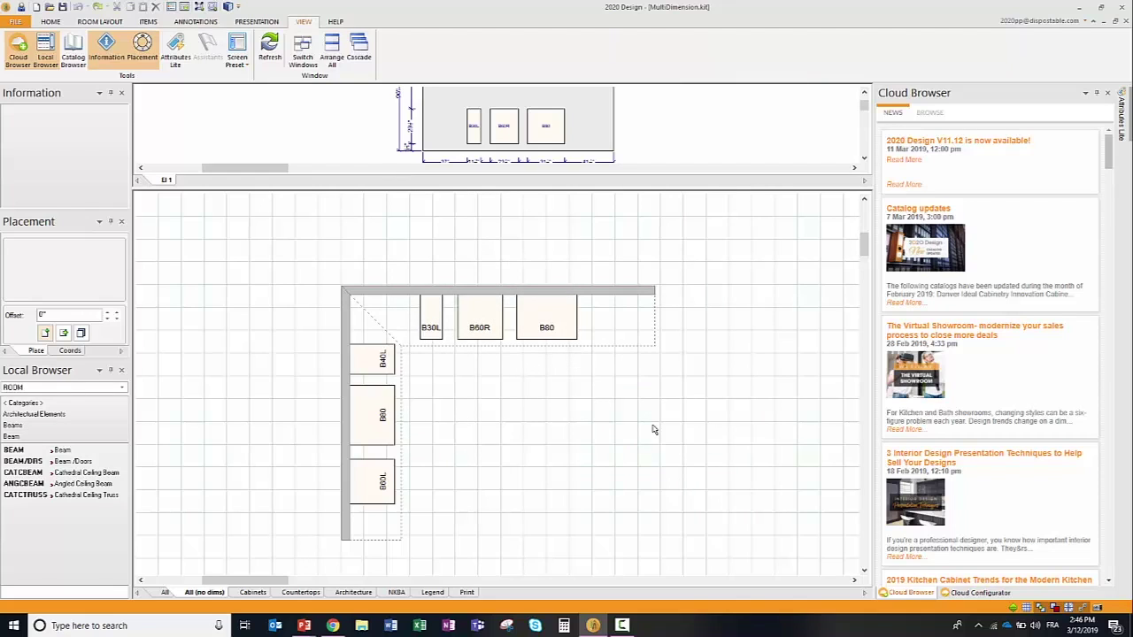
Add trial Line to Line dimensions of 37" and 2" above the top wall near B30L
click(192, 23)
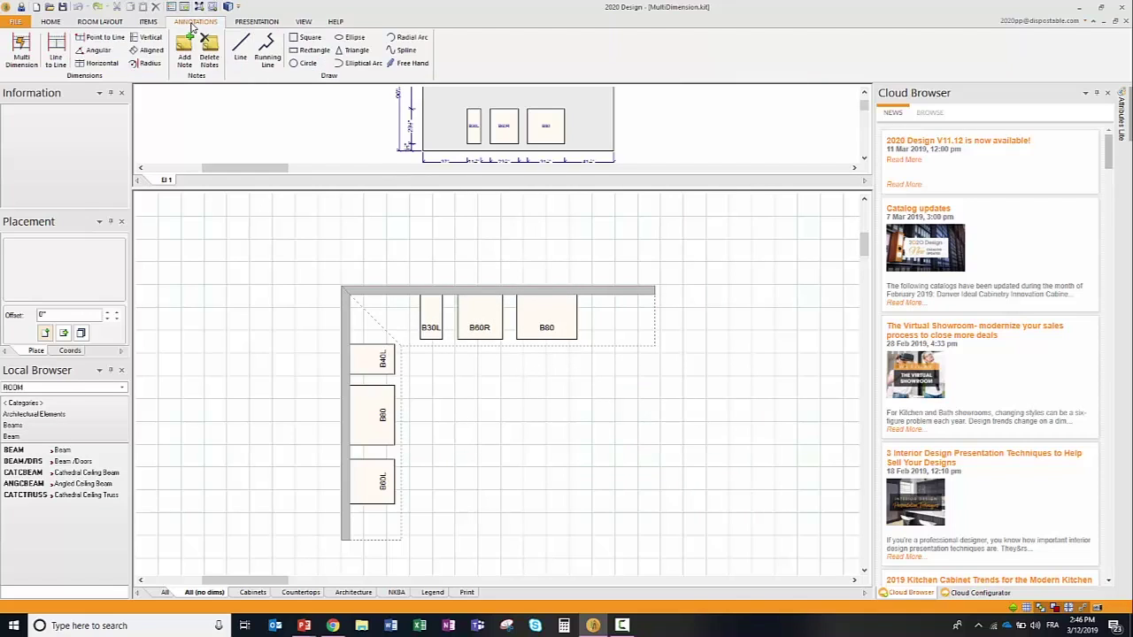
click(60, 55)
click(351, 319)
click(419, 318)
drag(386, 321, 382, 258)
click(56, 49)
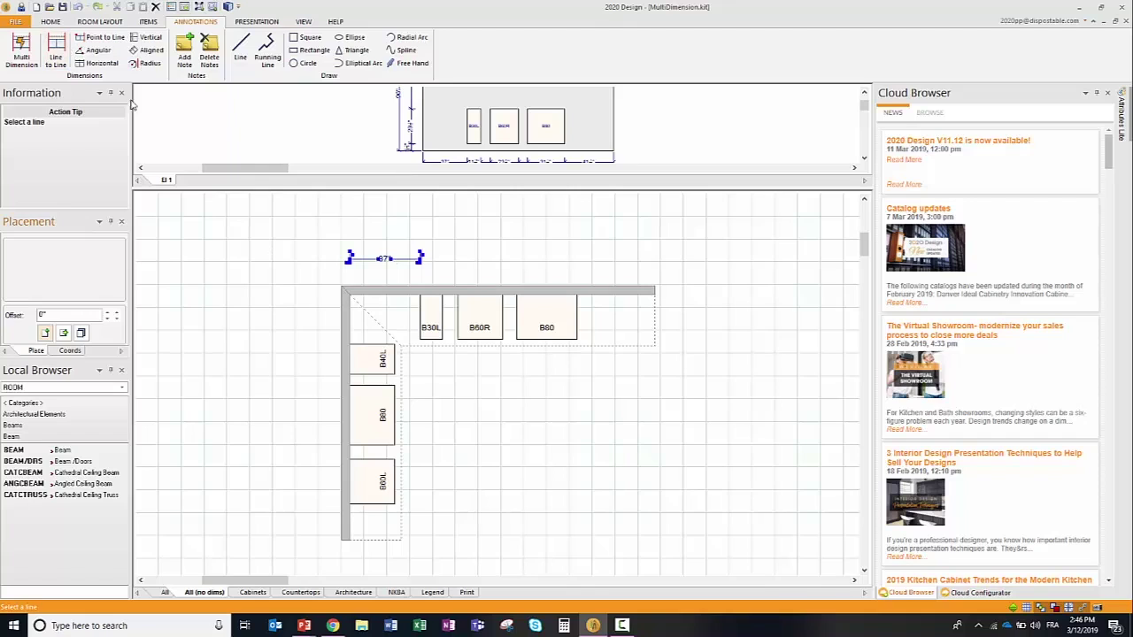
click(443, 316)
click(455, 318)
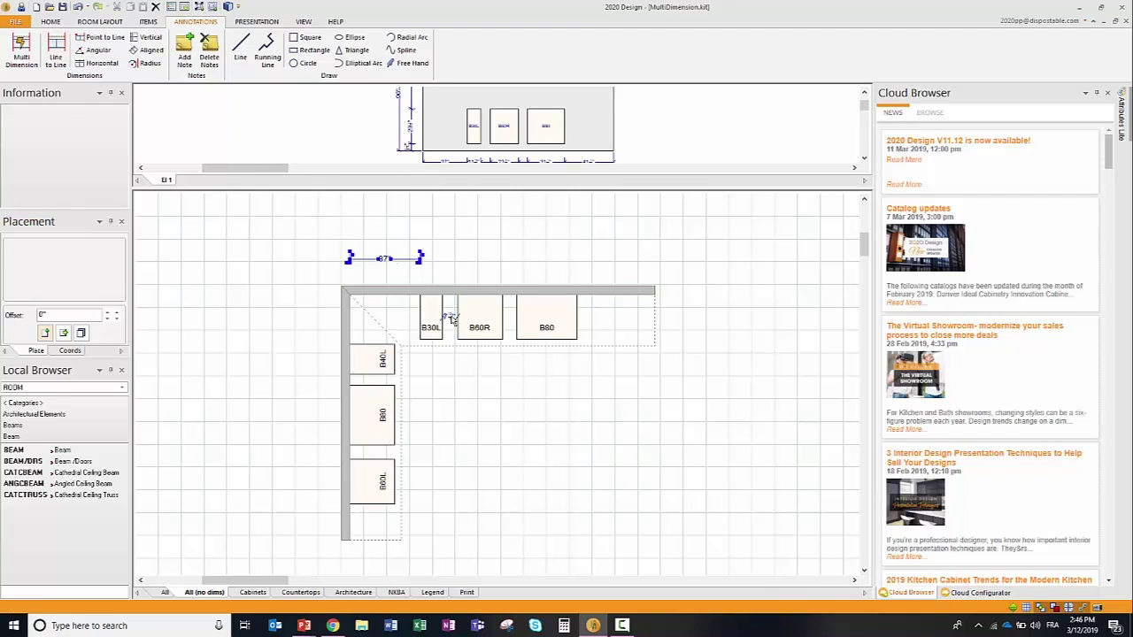
click(449, 259)
Delete both the 2" and 37" trial dimensions
click(449, 258)
key(Delete)
click(390, 258)
key(Delete)
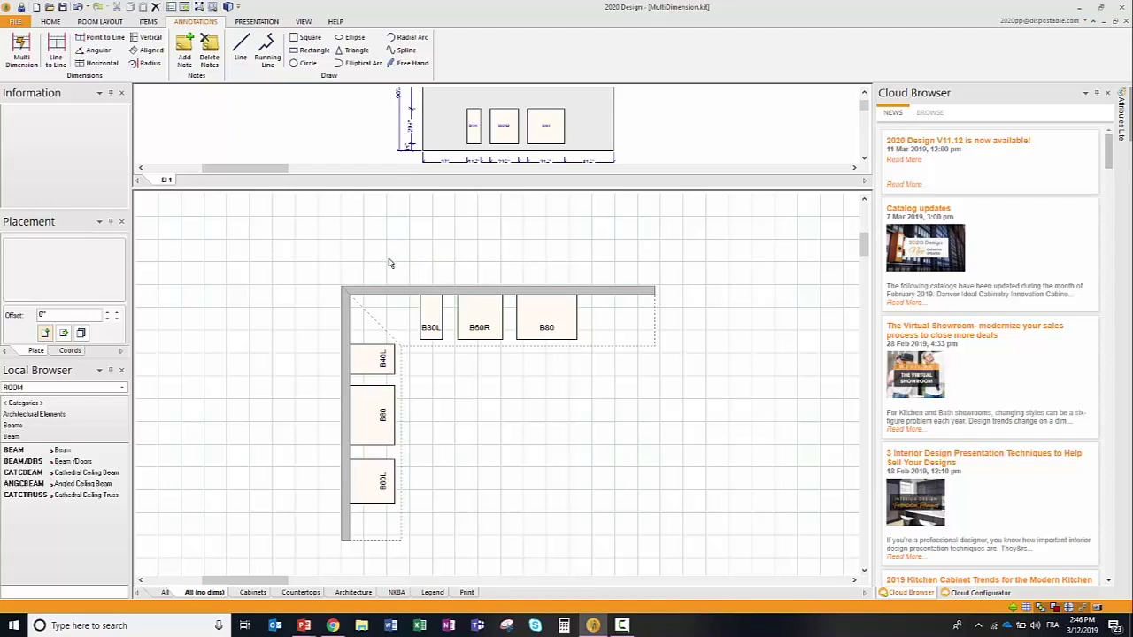
Create a Multi Dimension string from the left wall across B30L, B60R and B80 edges, placed above the top wall
click(23, 58)
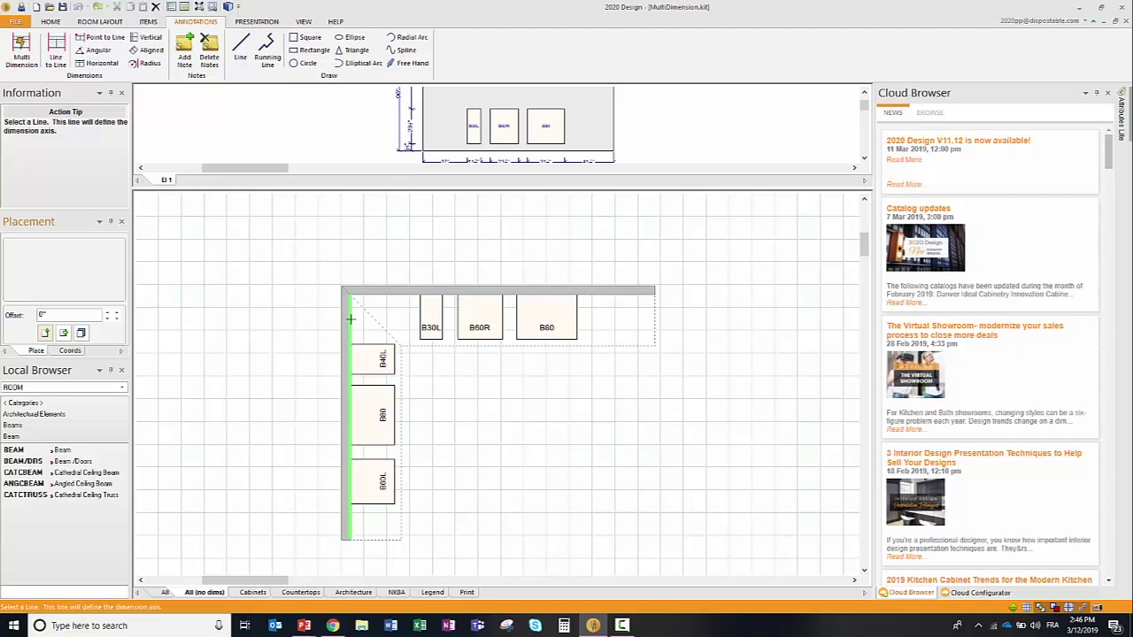
click(351, 319)
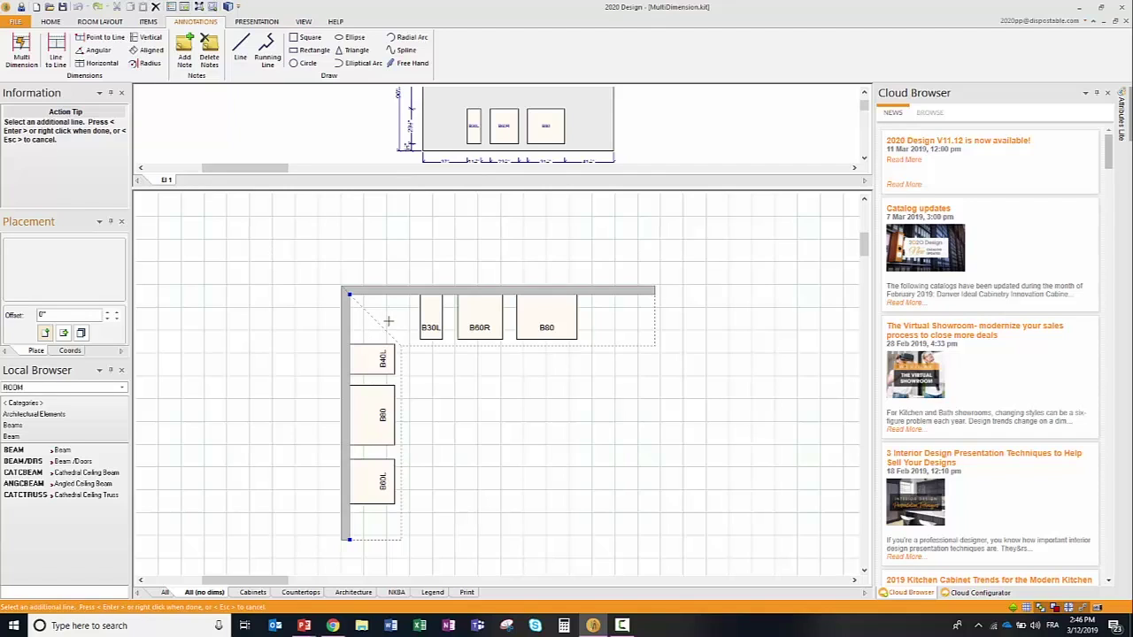
click(420, 313)
click(443, 312)
click(458, 317)
click(503, 319)
click(517, 319)
click(576, 324)
key(Return)
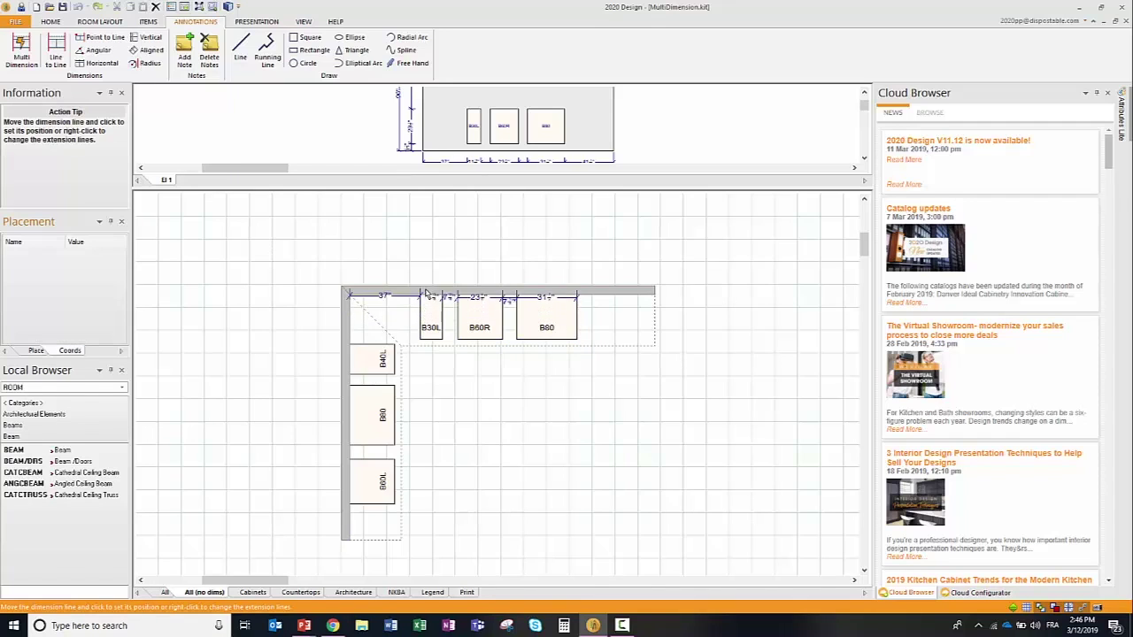
click(429, 265)
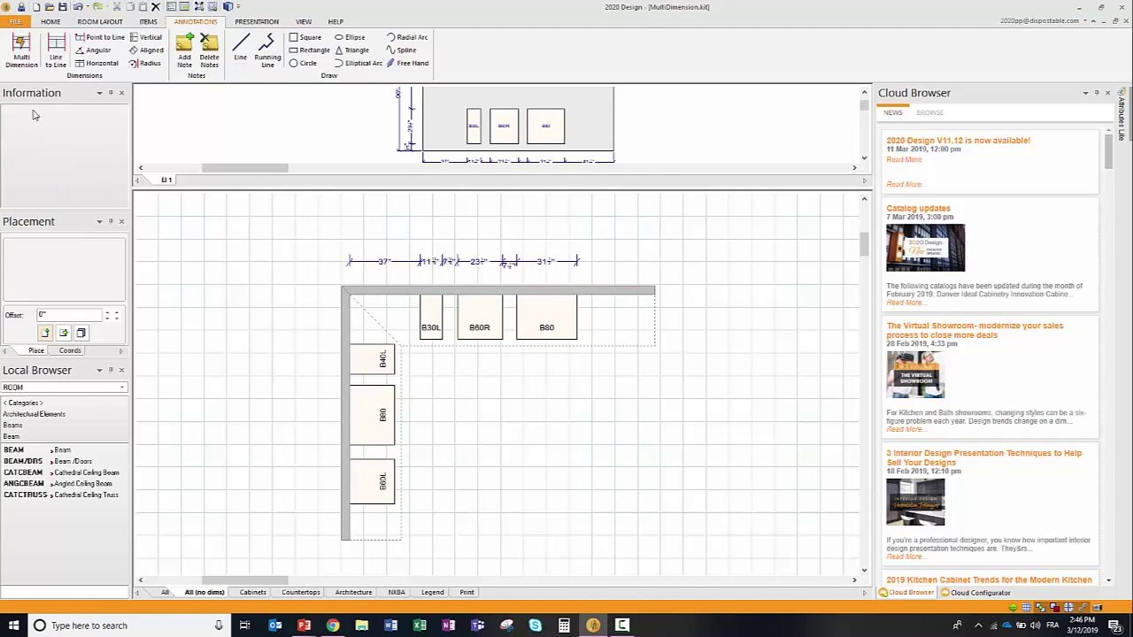
Create a Multi Dimension string from the top wall across the top and bottom edges of B40L, B60 and B60L
click(23, 49)
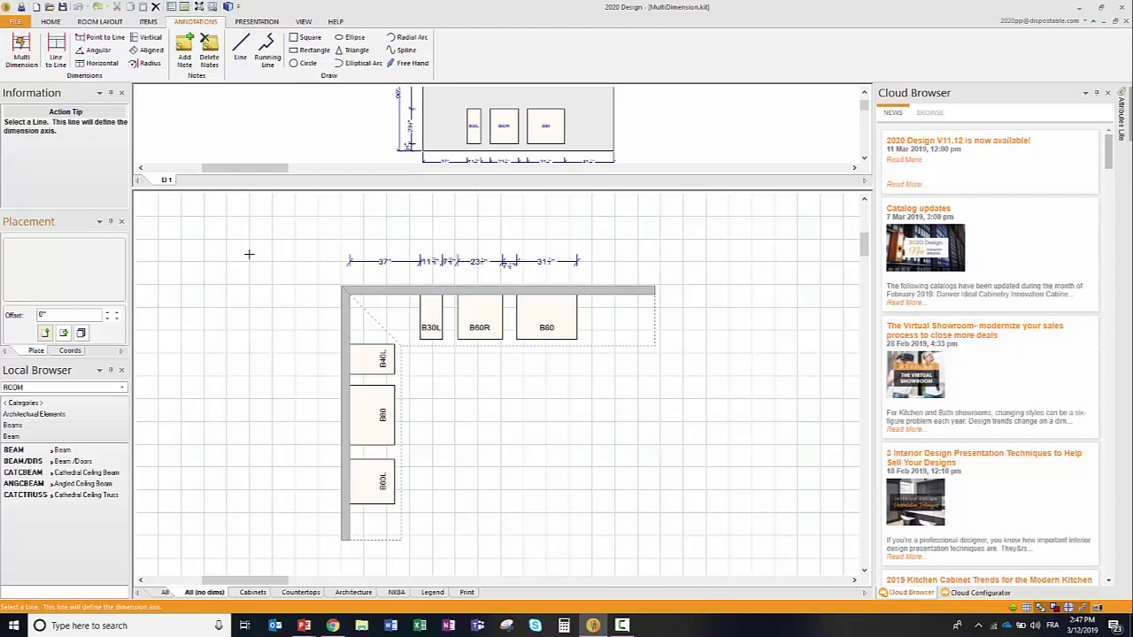
click(372, 295)
click(361, 344)
click(361, 374)
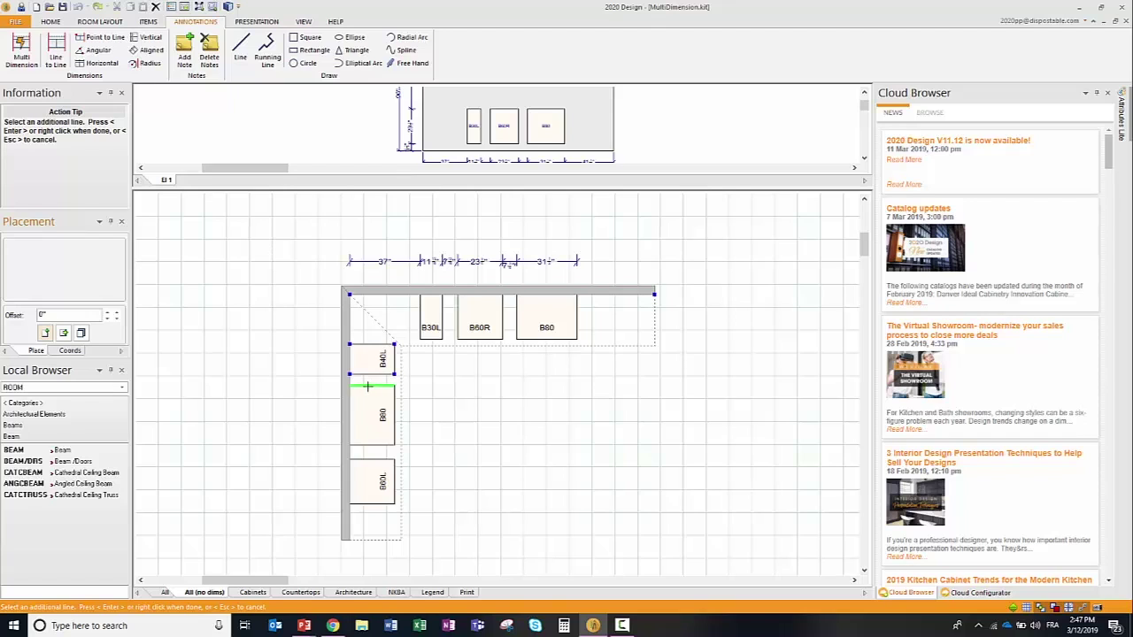
click(368, 386)
click(371, 458)
click(372, 504)
key(Return)
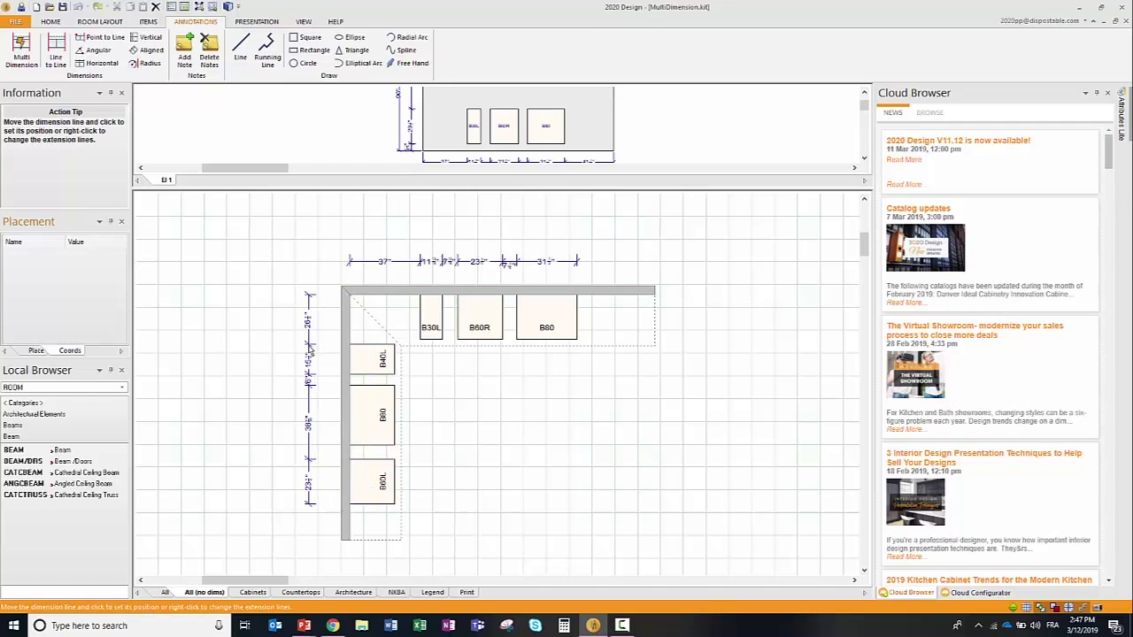
Place the vertical dimension string to the left of the B40L, B60 and B60L cabinets
click(310, 349)
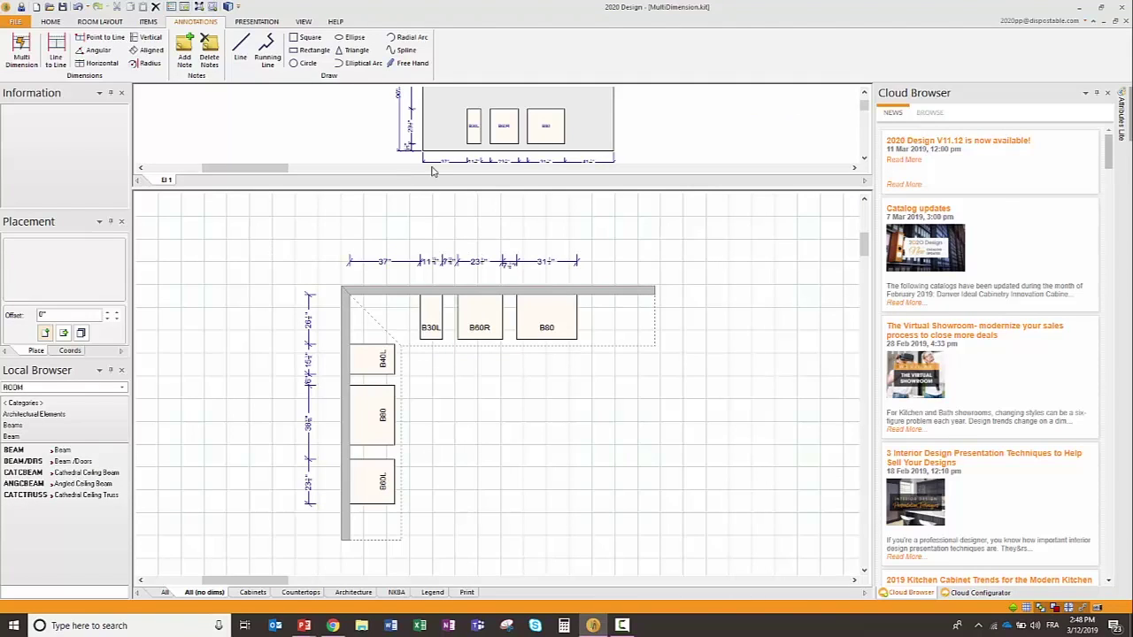
Activate the Anlged Beams.kit design through Switch Windows
click(303, 24)
click(235, 58)
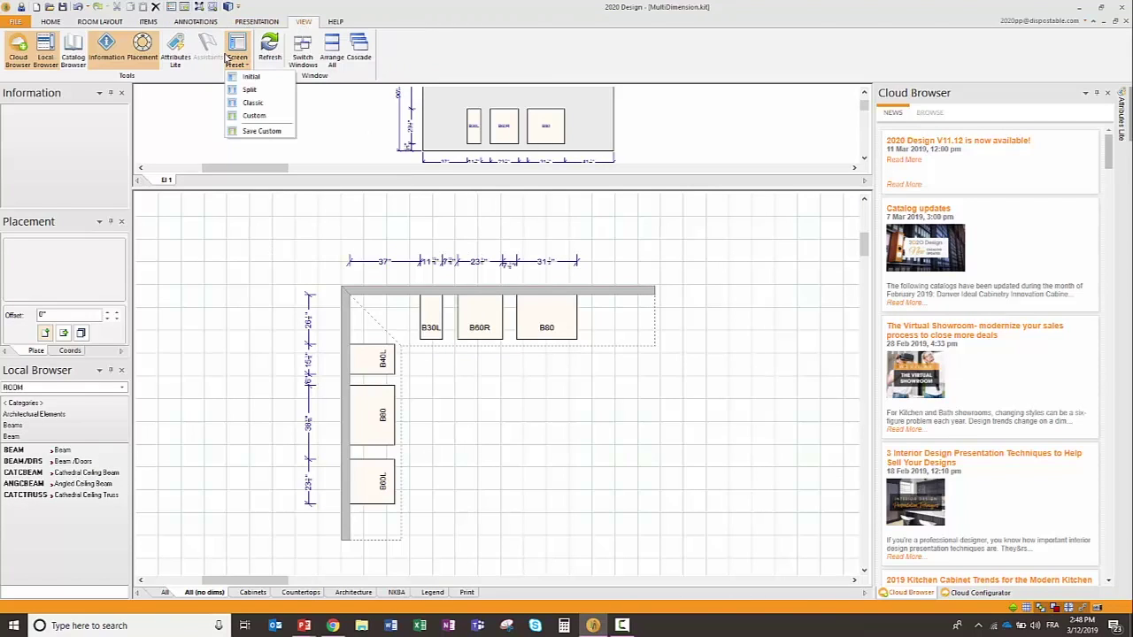
click(299, 51)
click(475, 257)
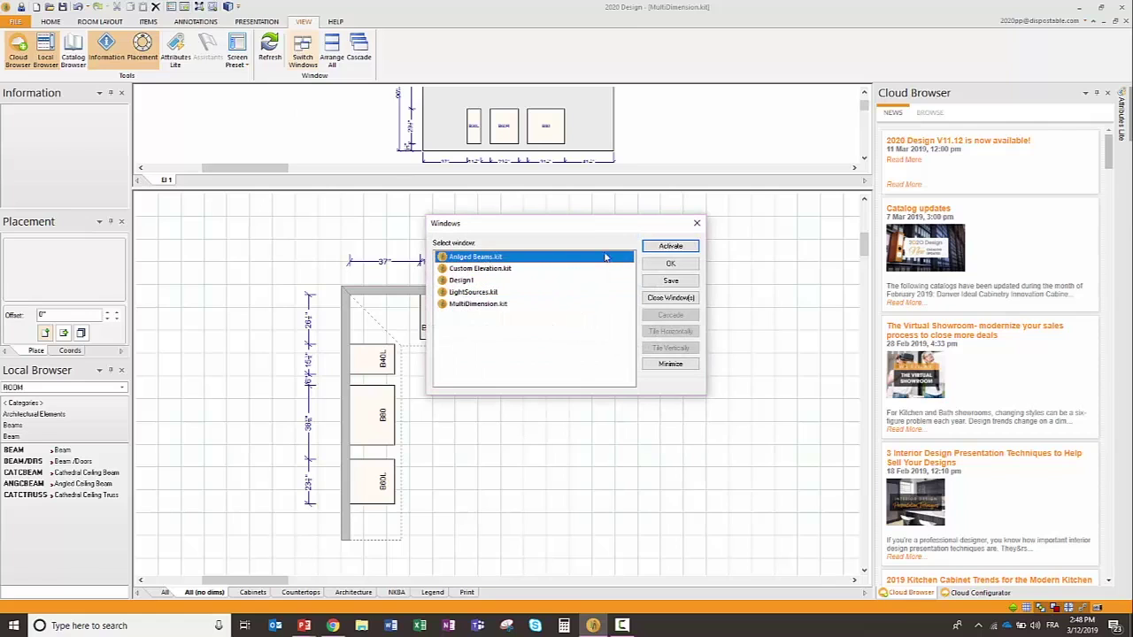
click(670, 247)
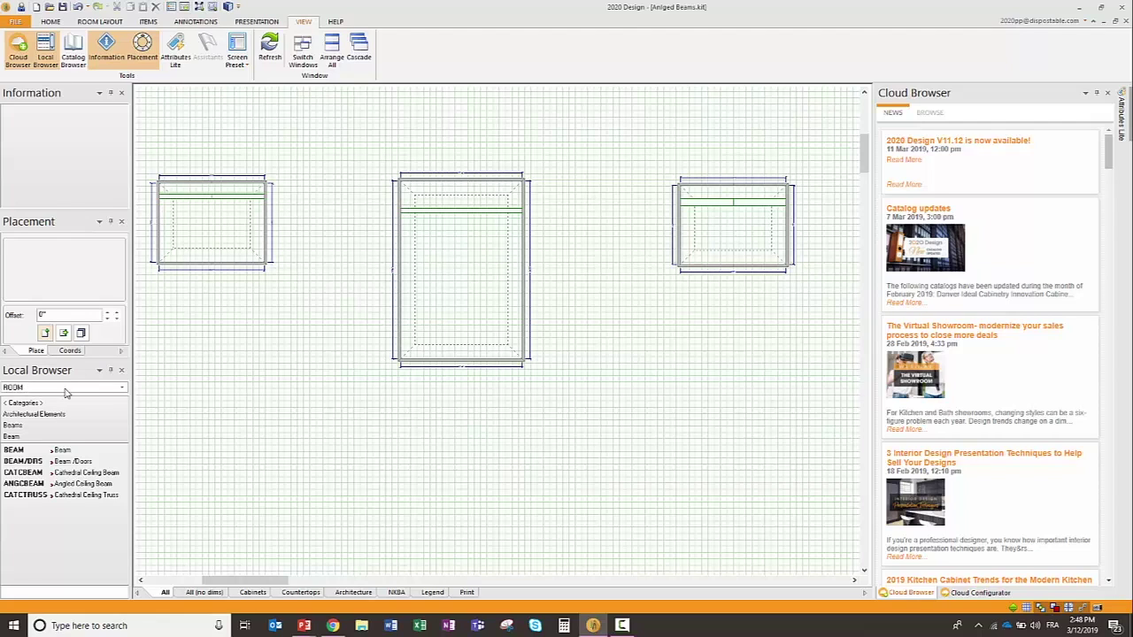
Keep the ROOM catalog and open Architectural Elements > Beams > Beam in the Local Browser
click(123, 390)
click(123, 389)
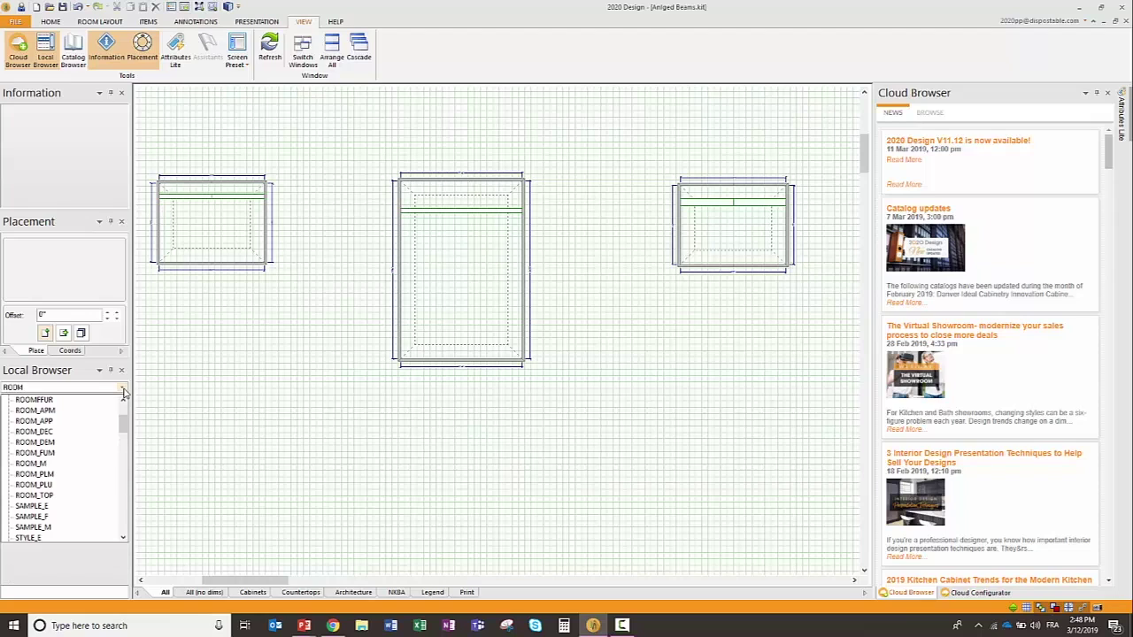
click(123, 389)
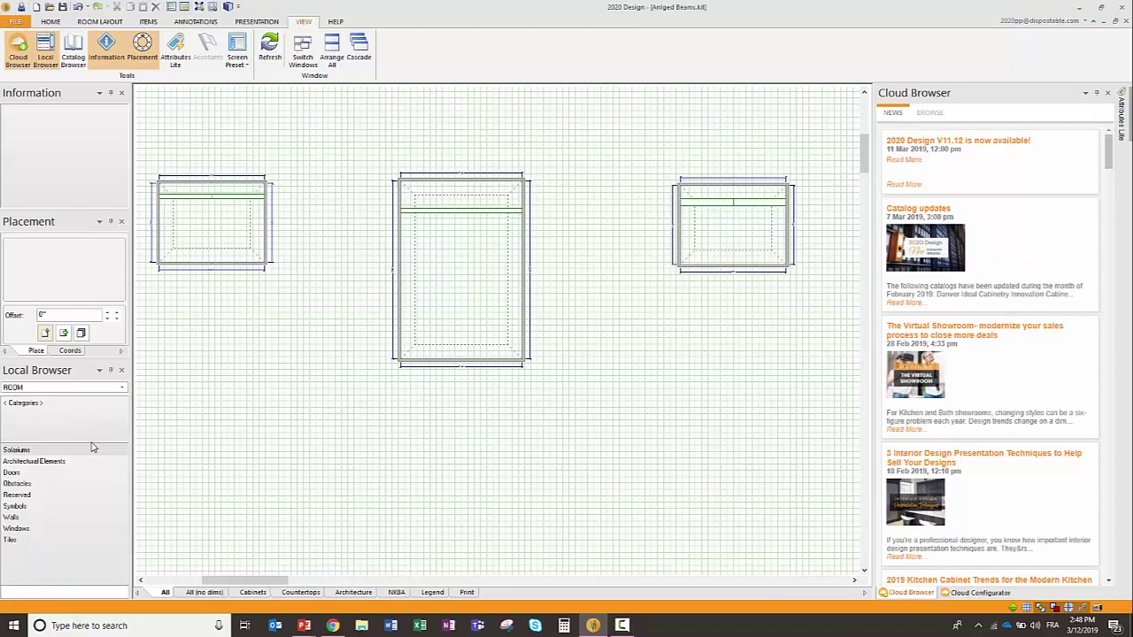
double_click(55, 462)
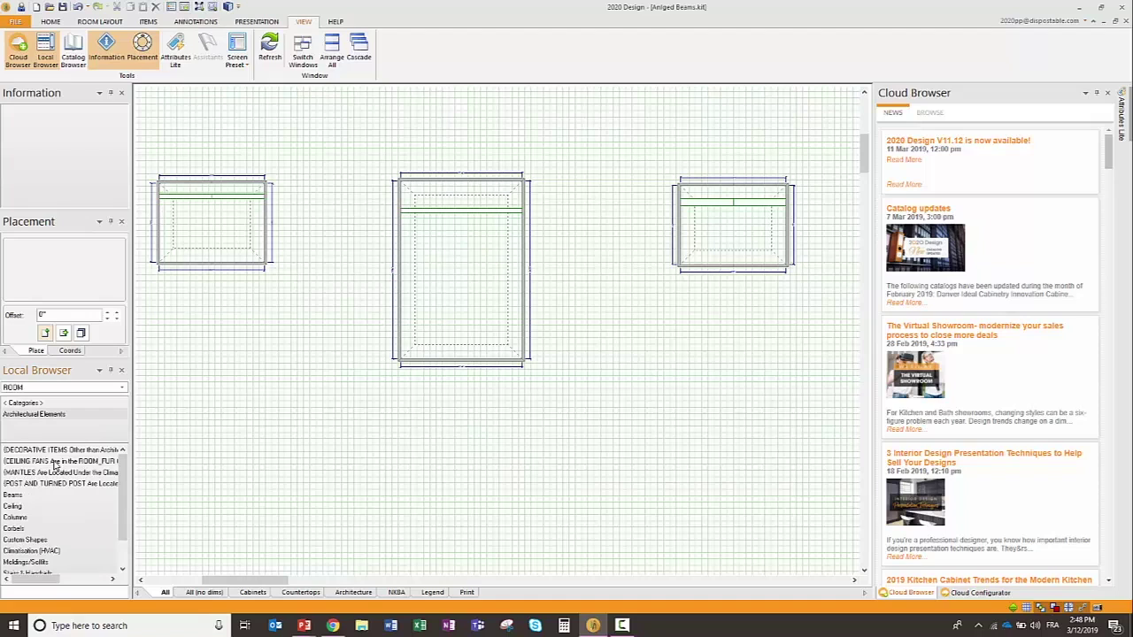
double_click(28, 496)
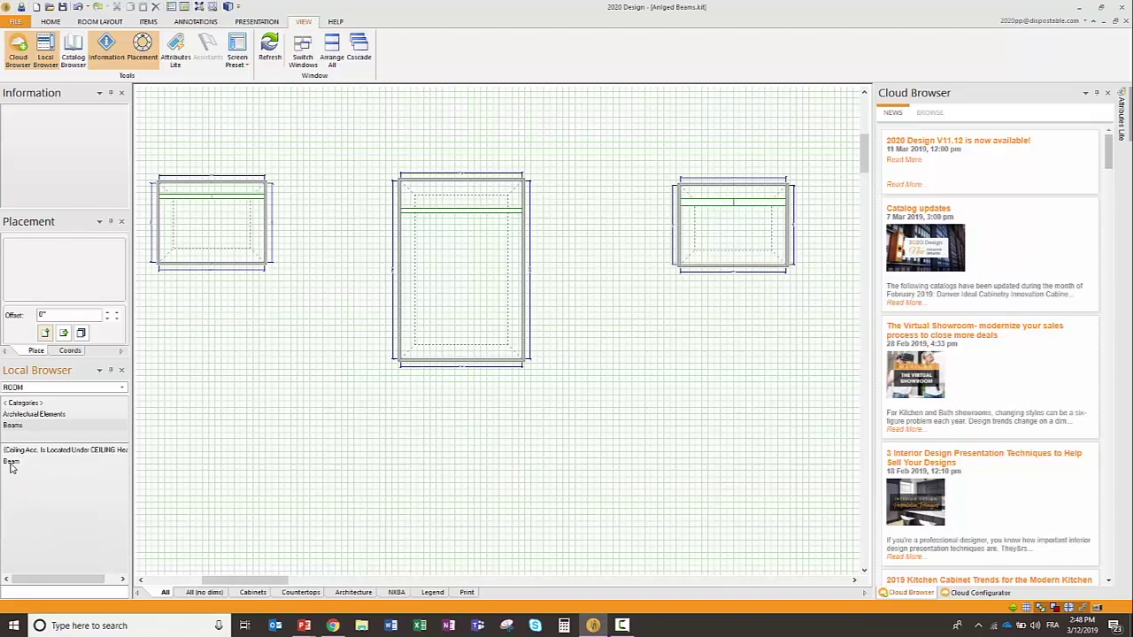
double_click(11, 462)
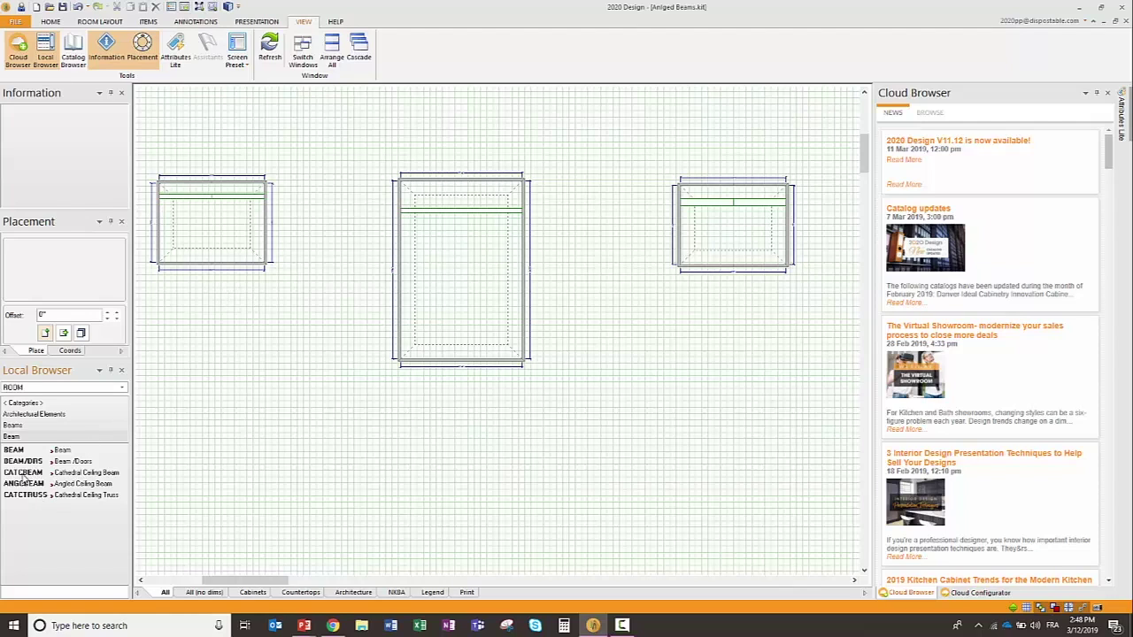
Place a CATCBEAM cathedral ceiling beam in the left room, setting its position, width and depth
click(24, 476)
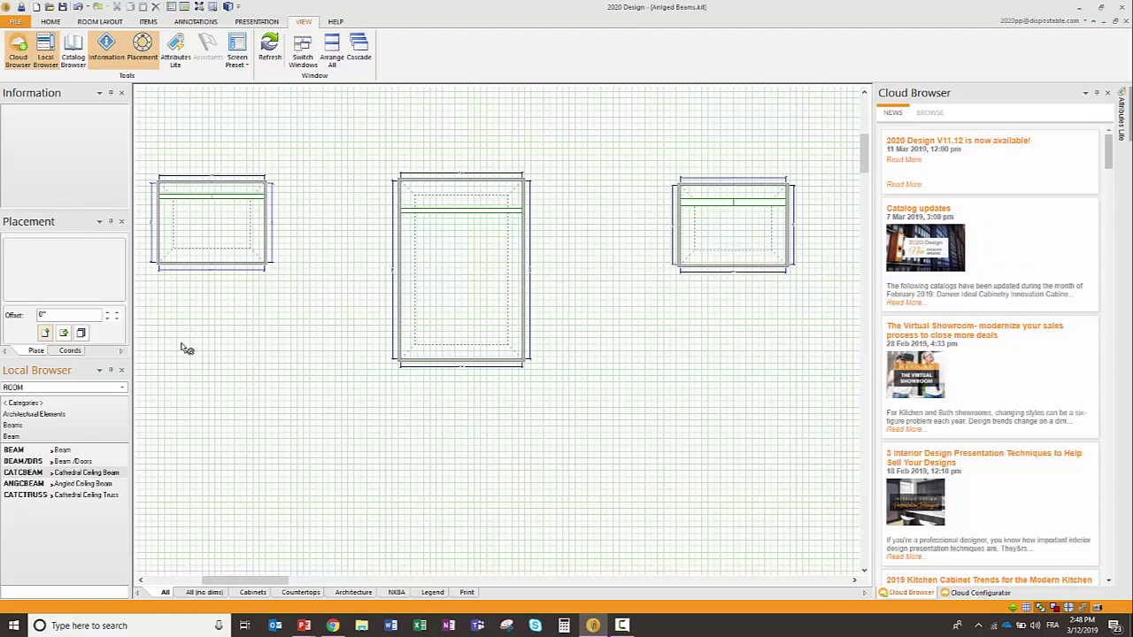
click(190, 224)
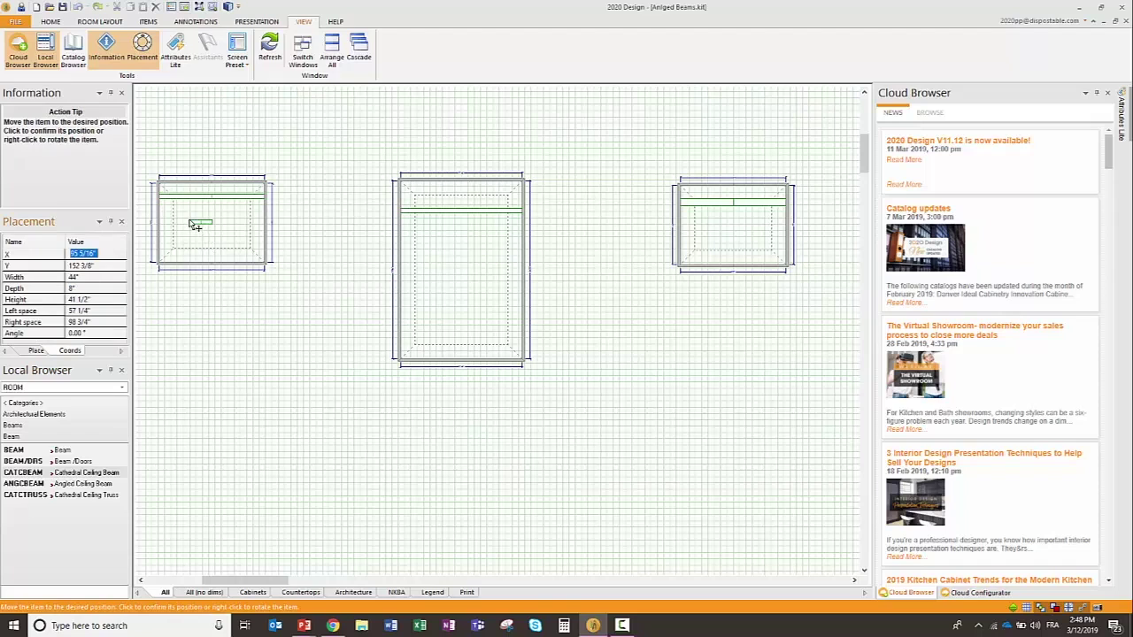
click(157, 221)
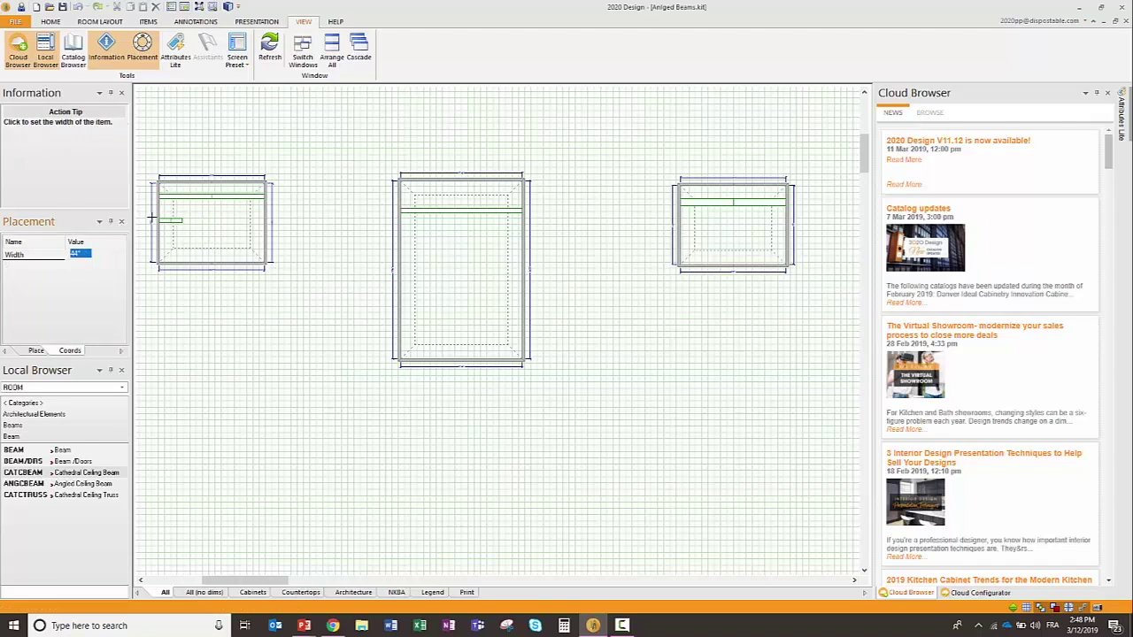
click(271, 226)
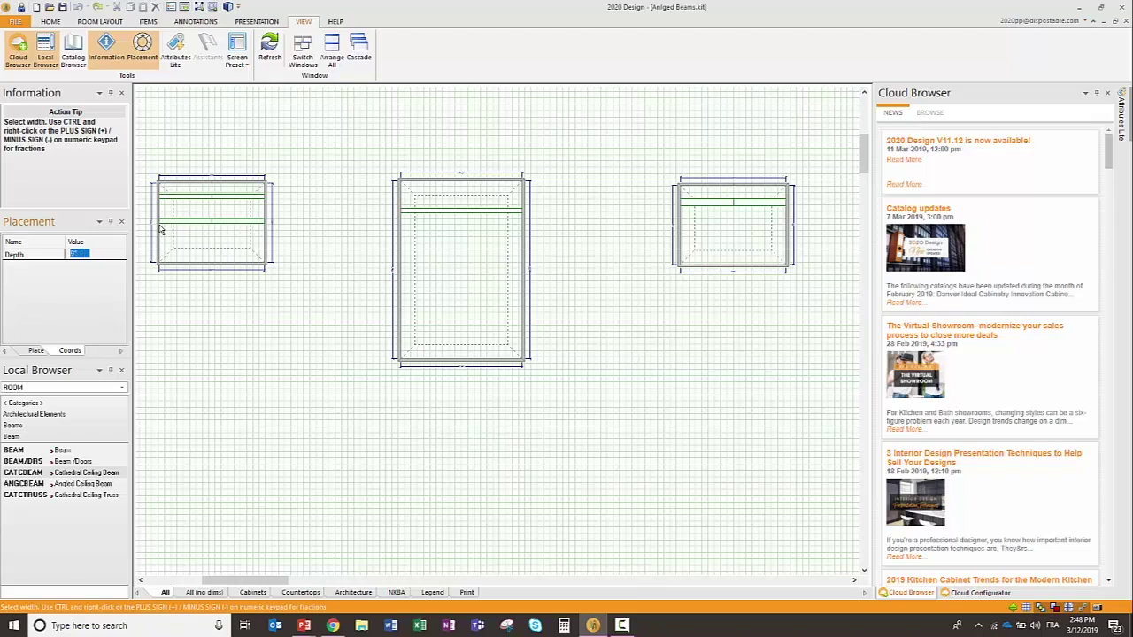
click(162, 226)
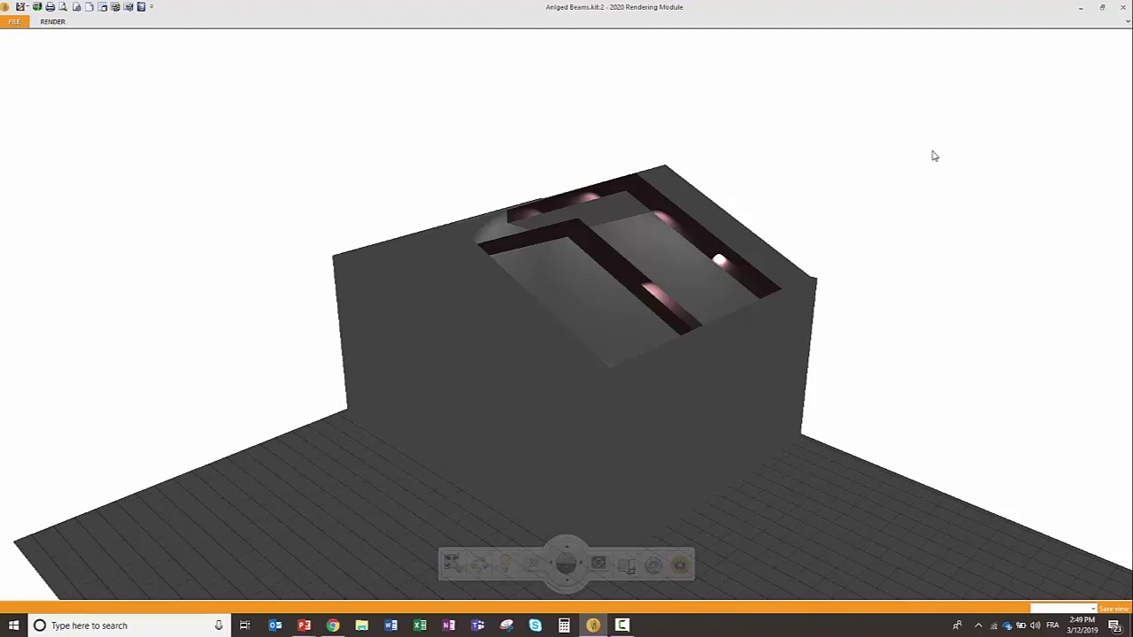
Restore the render window and change the CATCBEAM's Up-down from 80" to 96"
click(1102, 7)
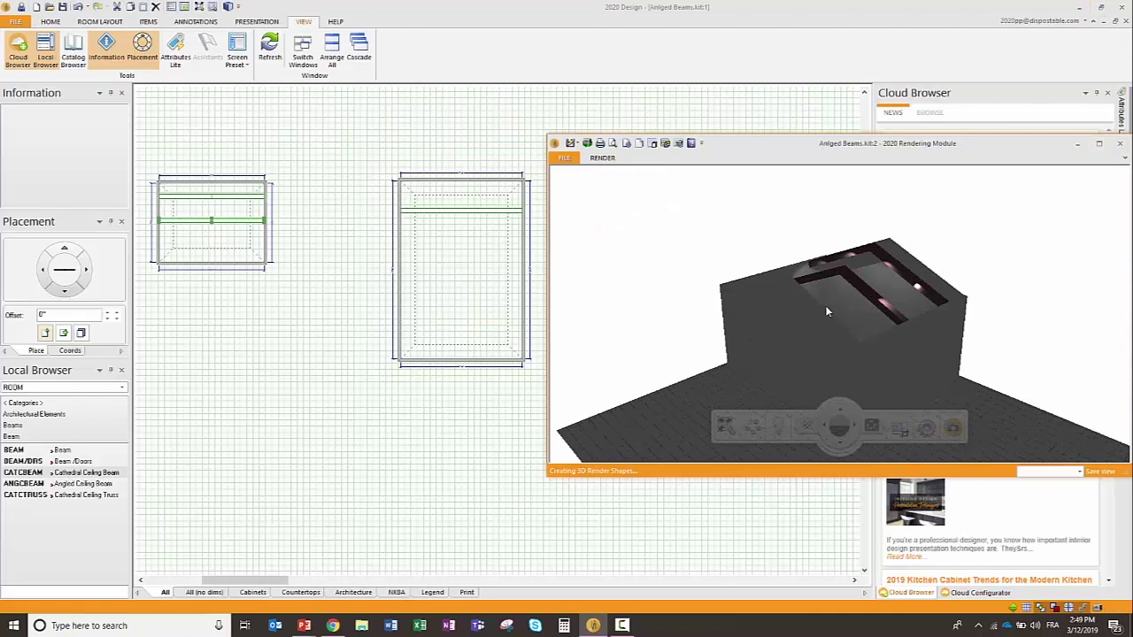
click(200, 223)
double_click(194, 223)
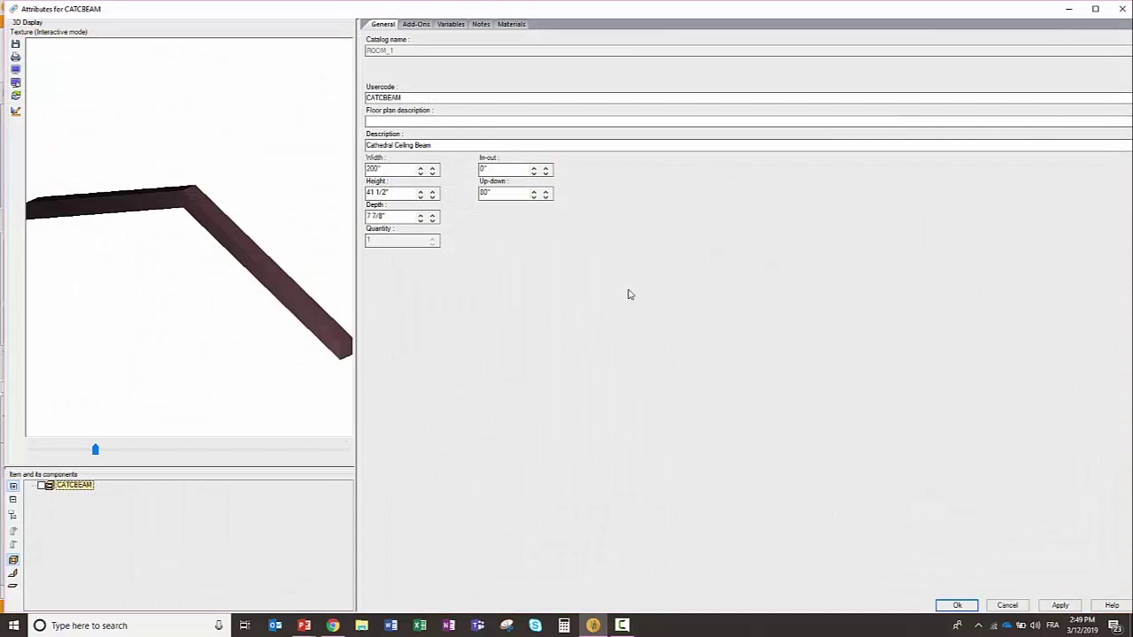
drag(504, 194, 476, 193)
text(96)
click(957, 605)
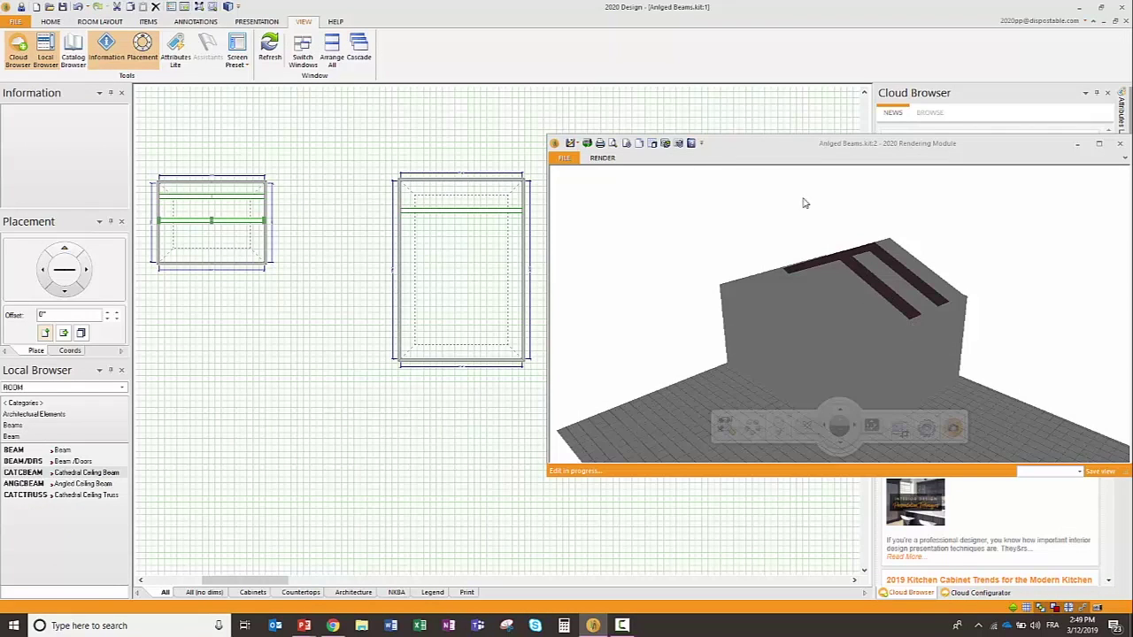
Switch the render to the saved Angled Beam view, then check the angled beam examples slide
click(1079, 473)
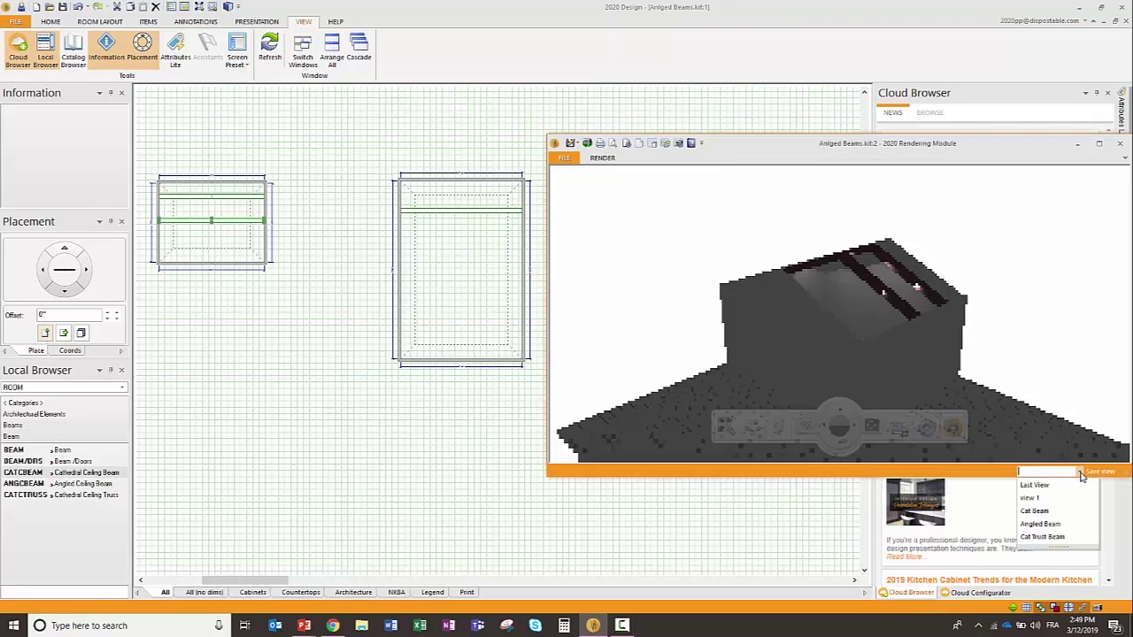
click(1059, 525)
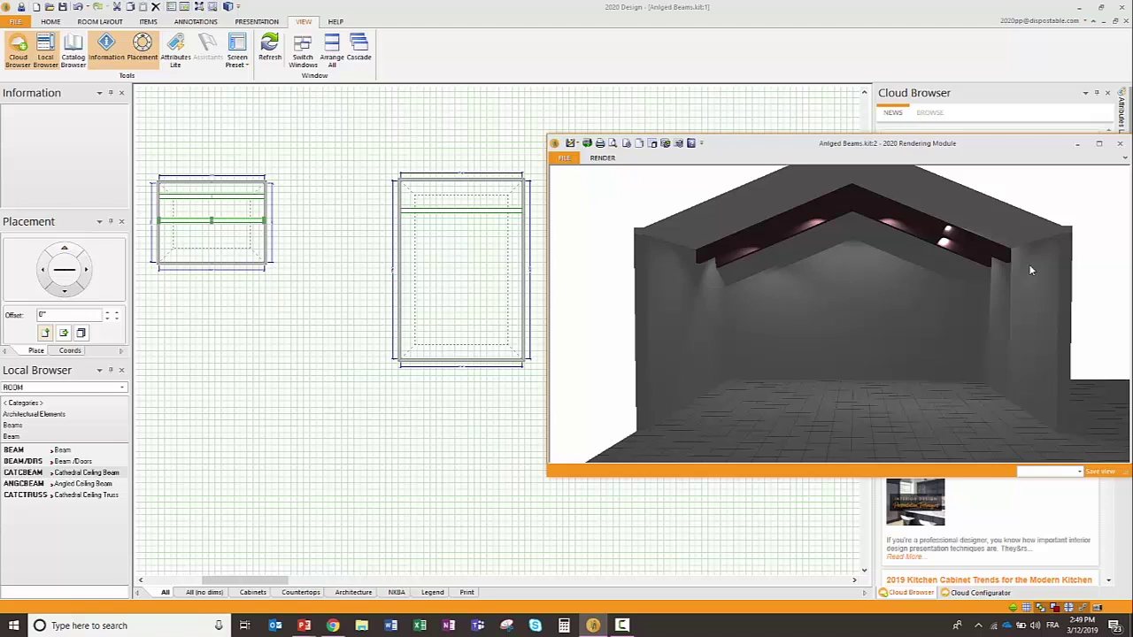
key(alt+Tab)
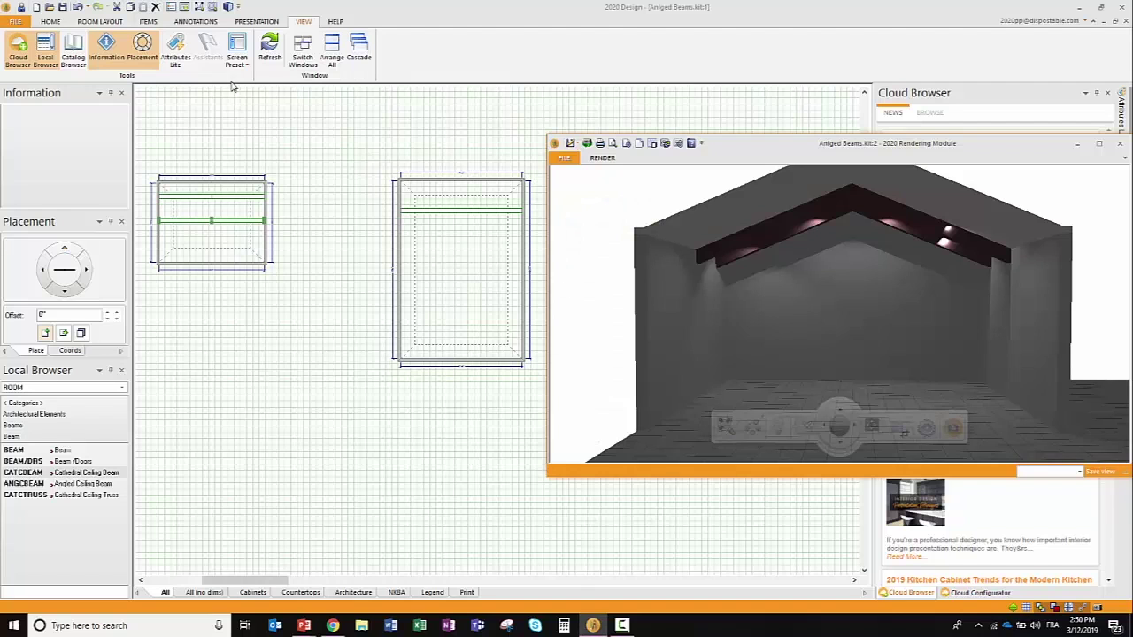
Make LightSources.kit the active drawing and close the Angled Beams render window
click(303, 51)
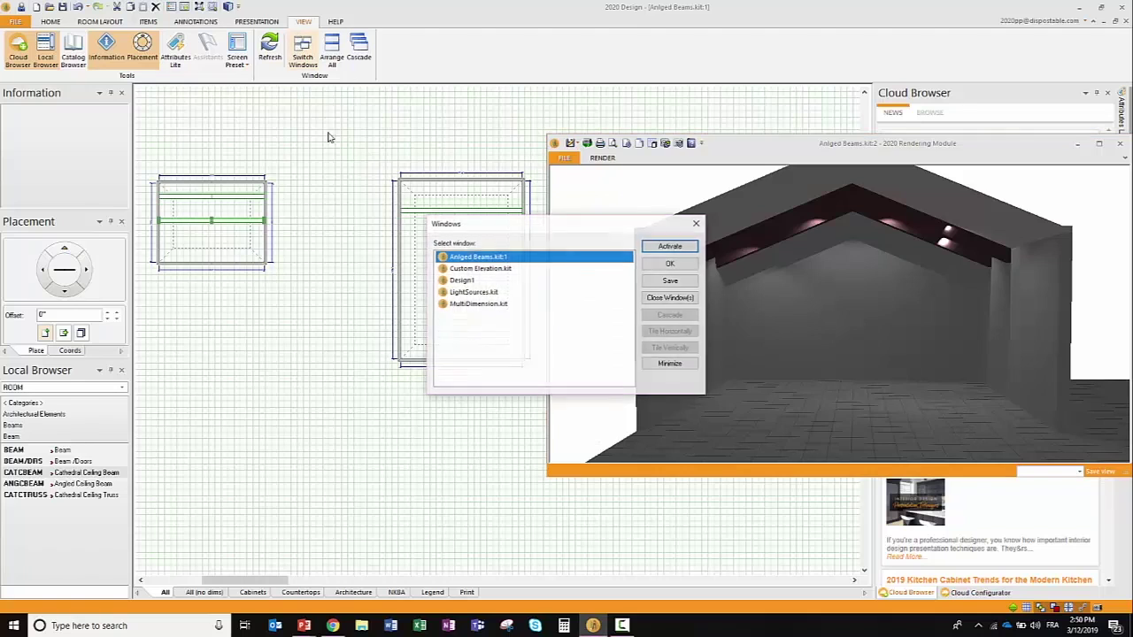
click(473, 292)
click(671, 247)
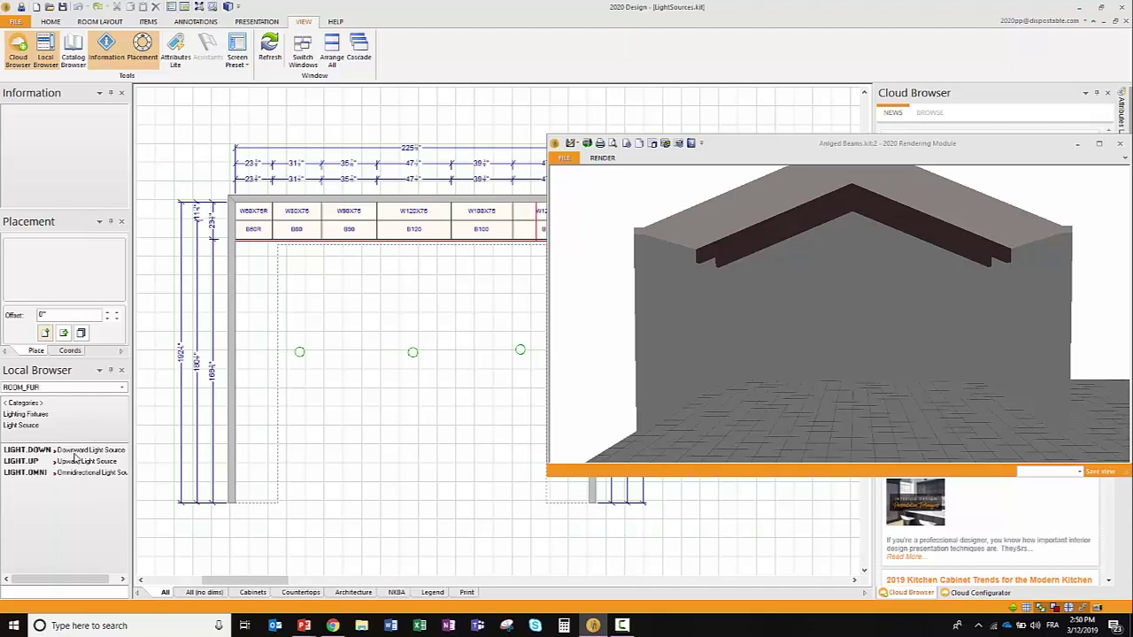
click(1119, 143)
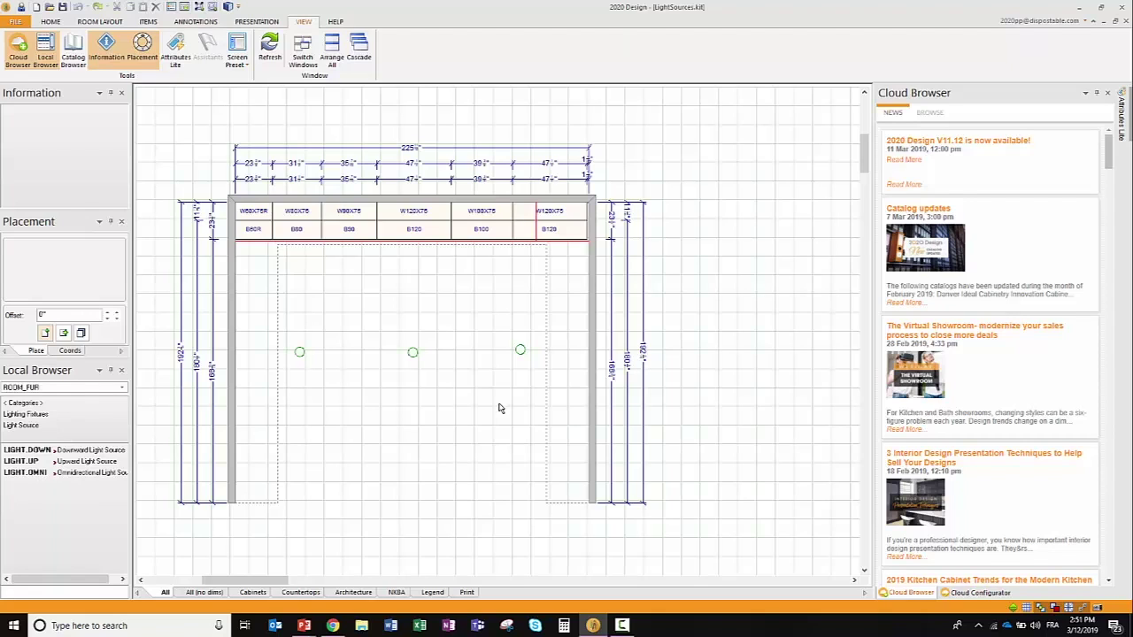
Render LightSources.kit in 3D facing the cabinet wall, zoomed in, and select the left light
click(227, 9)
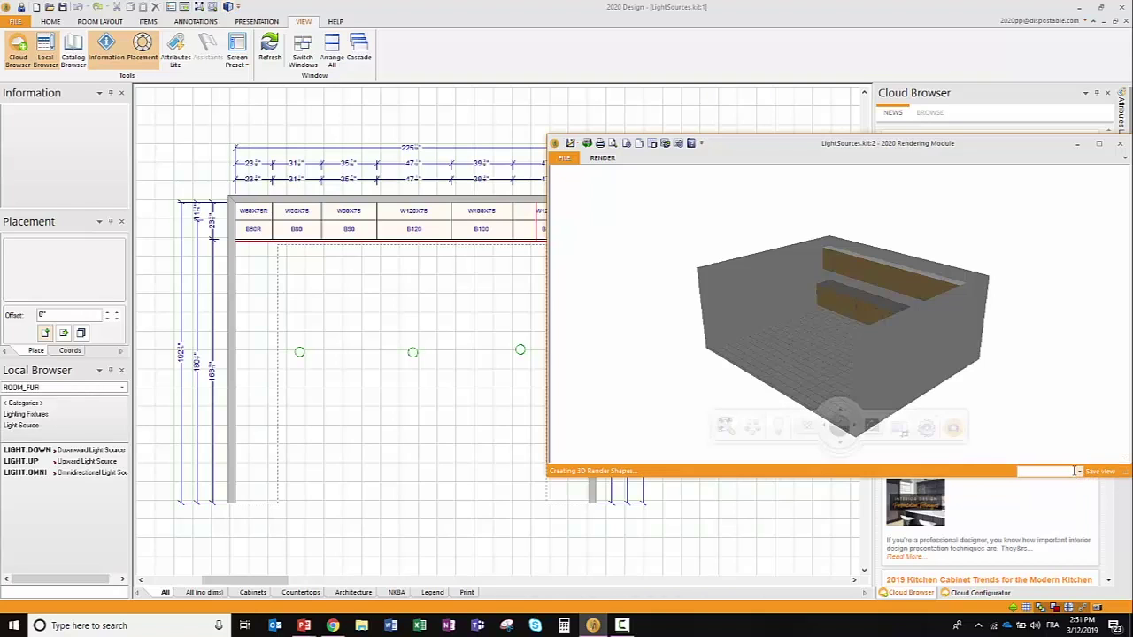
drag(728, 320, 848, 310)
scroll(848, 310, up, 5)
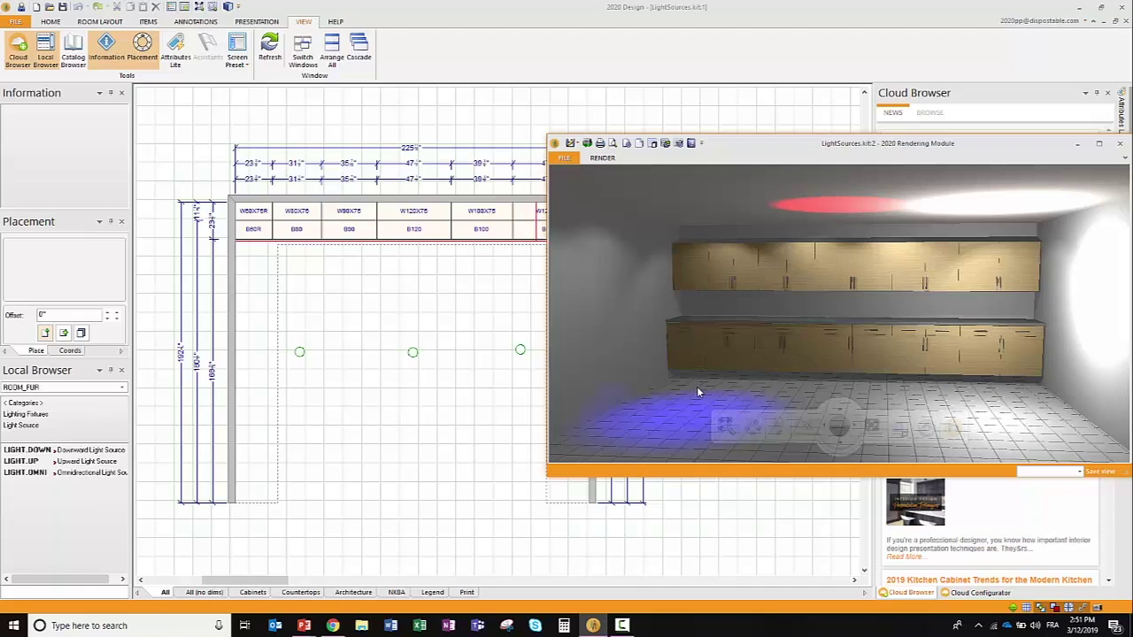
click(299, 354)
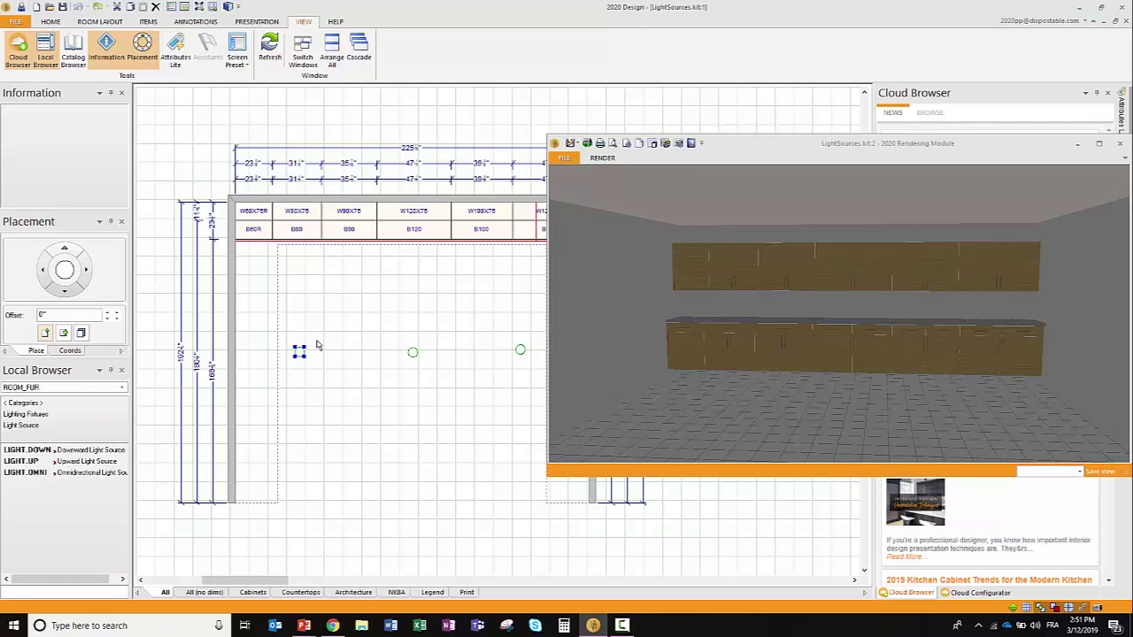
Keep the left LIGHT.DOWN light blue and change its profile to SoftArrow
right_click(303, 354)
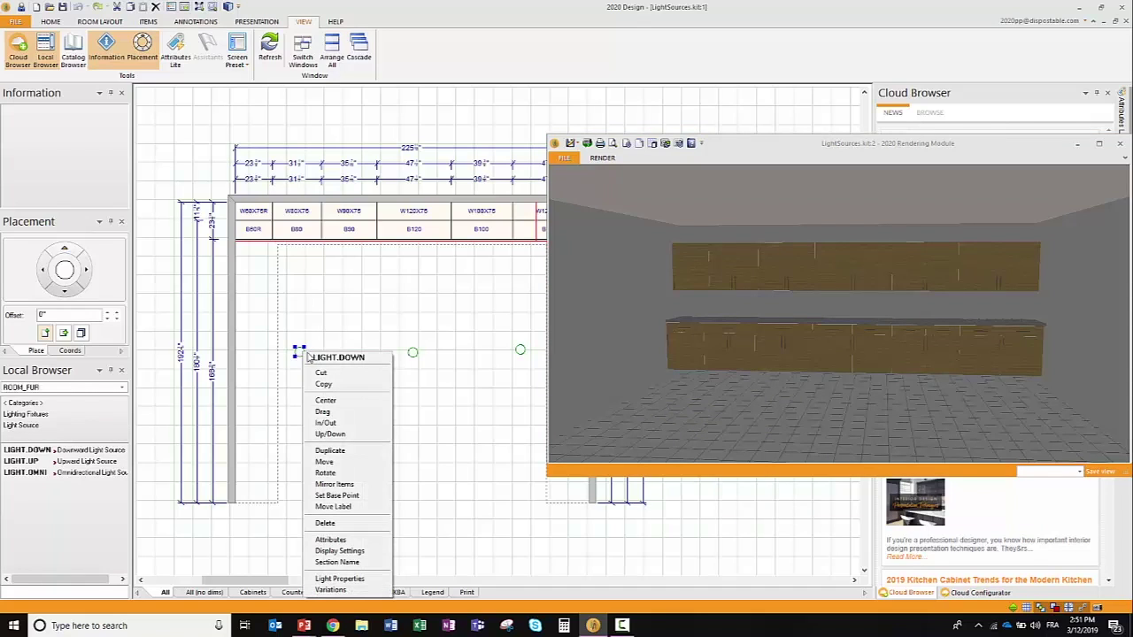
click(354, 579)
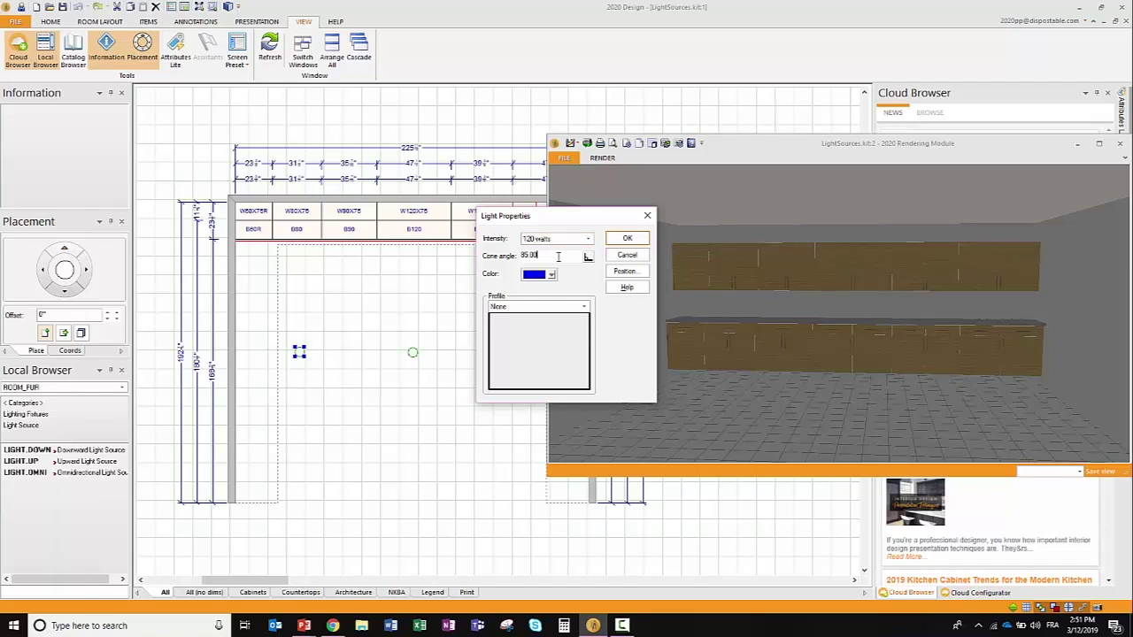
click(551, 276)
click(575, 278)
click(585, 307)
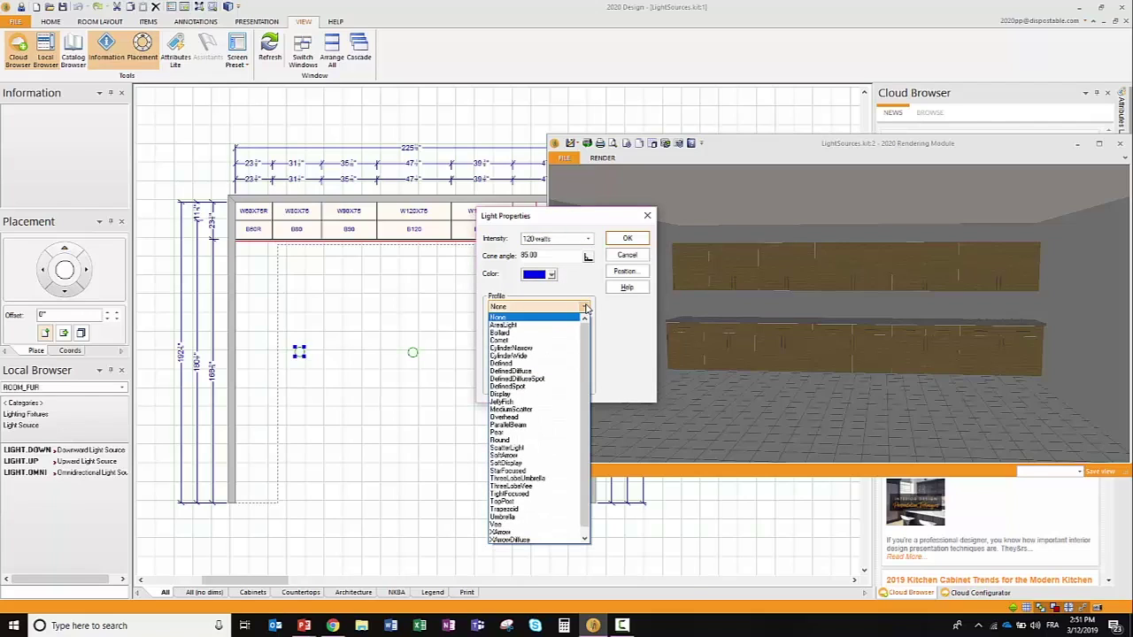
click(531, 455)
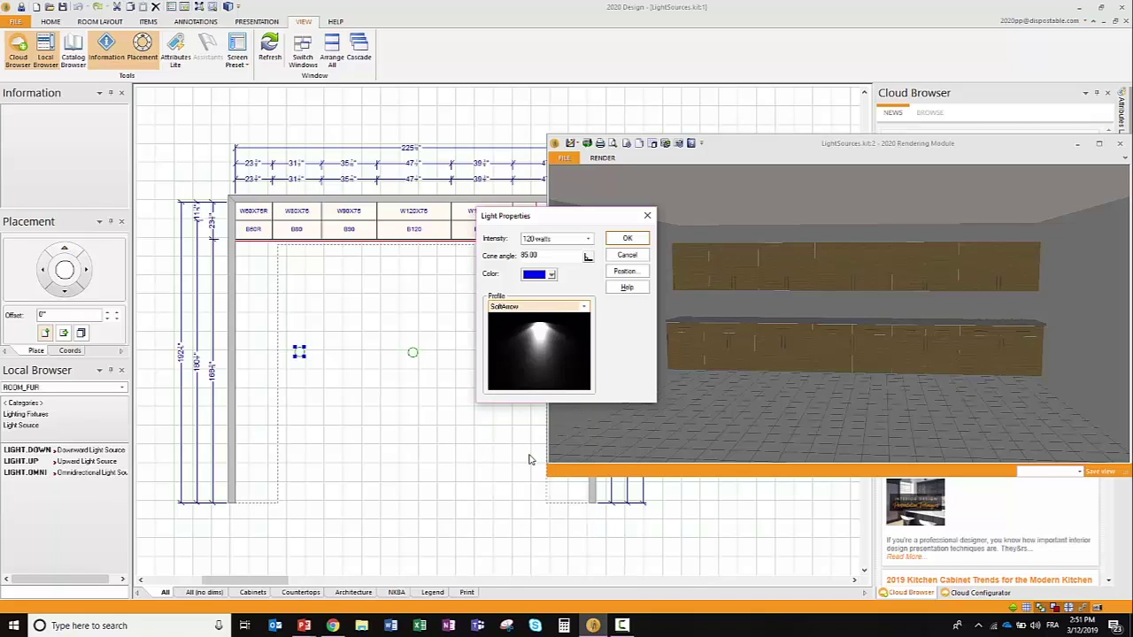
click(628, 239)
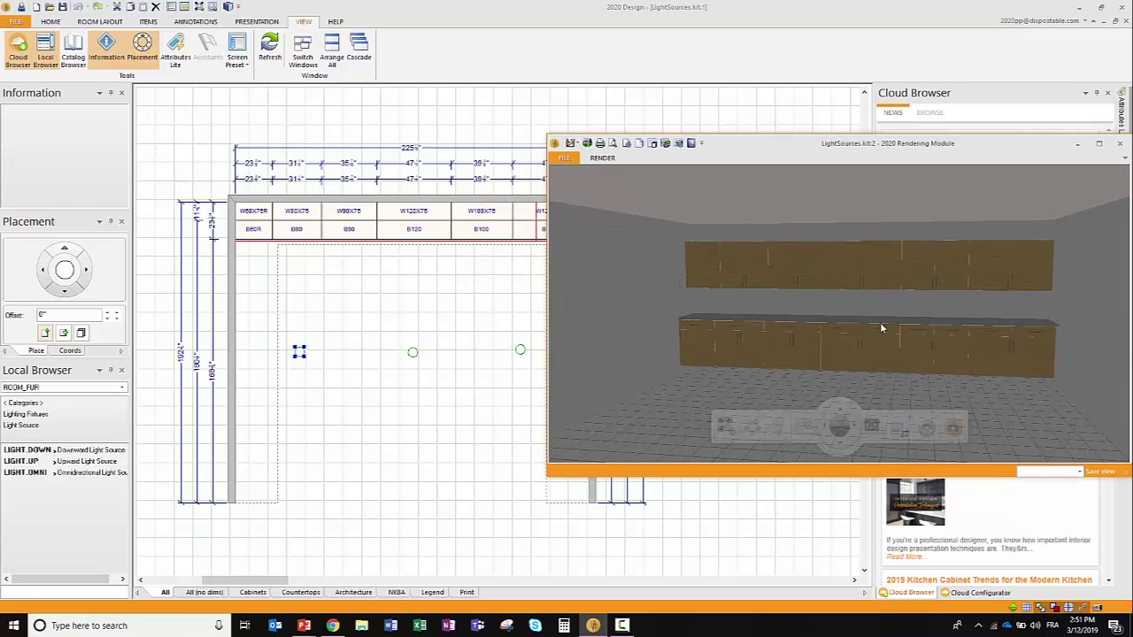
drag(867, 324, 929, 324)
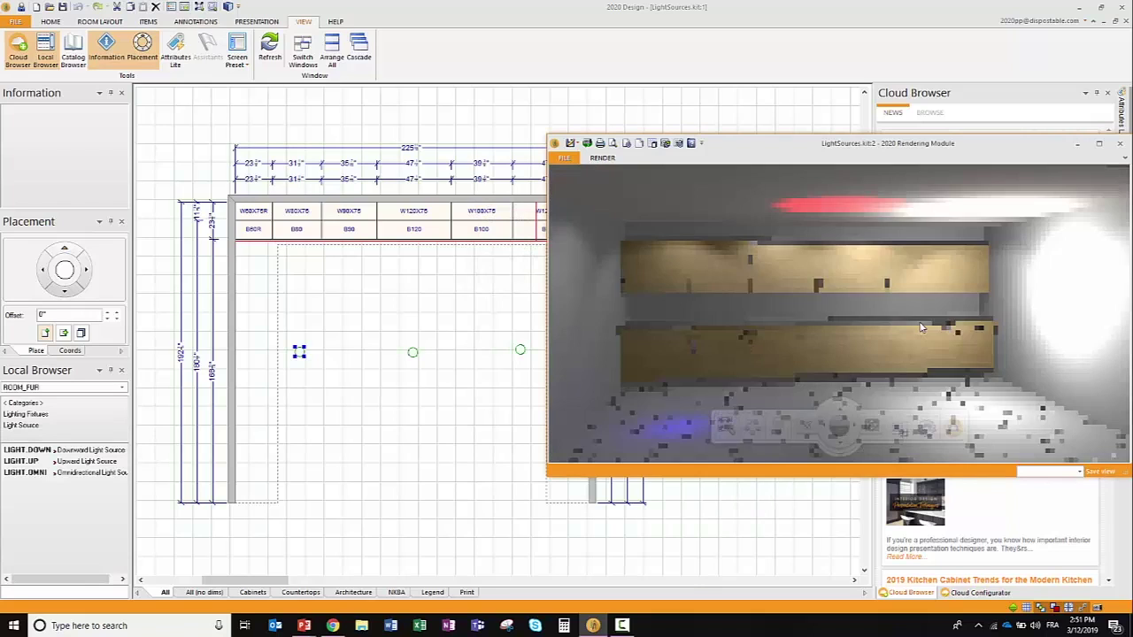